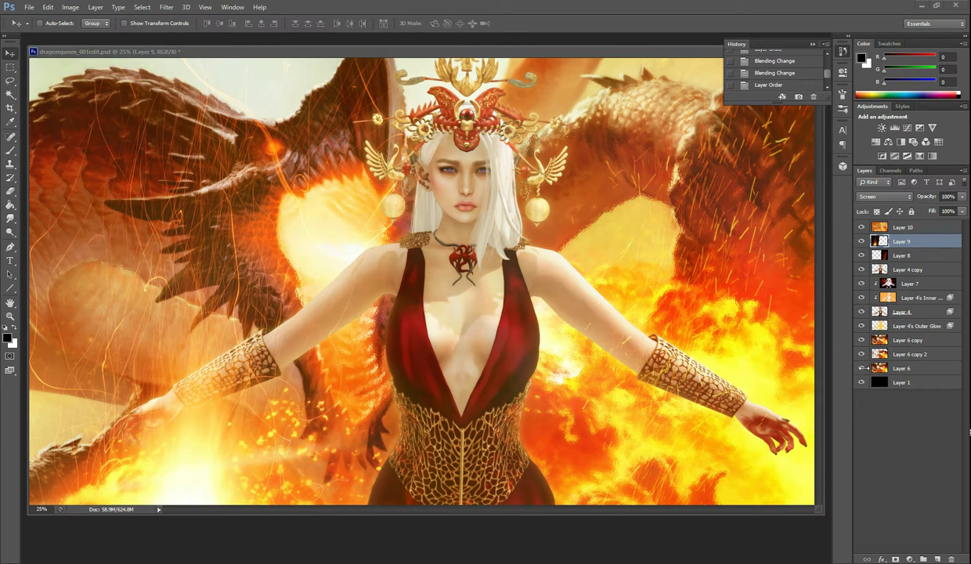
Hide and reshow the fiery dragon background, then move Layer 9 above Layer 10.
left_click_drag(862, 368, 862, 229)
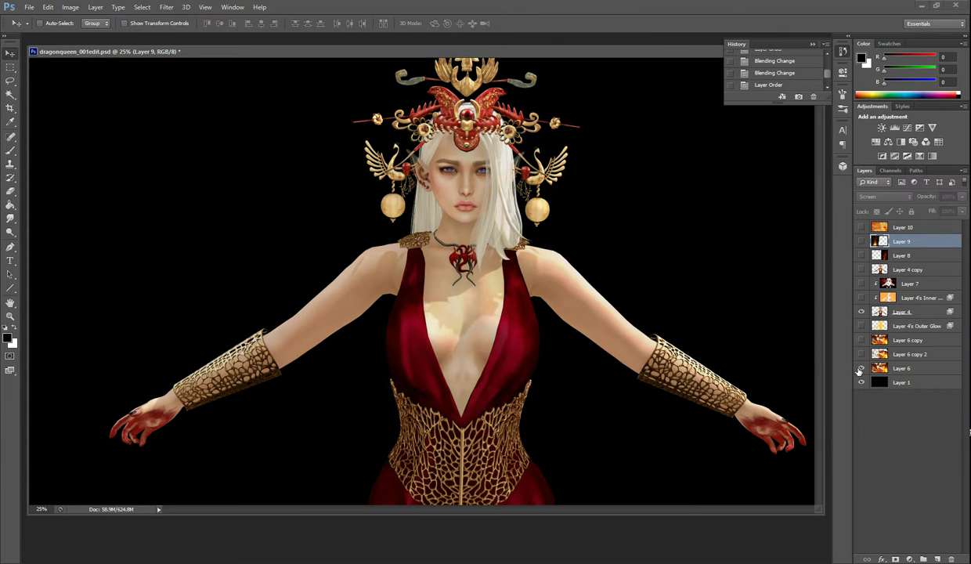
left_click_drag(860, 369, 862, 227)
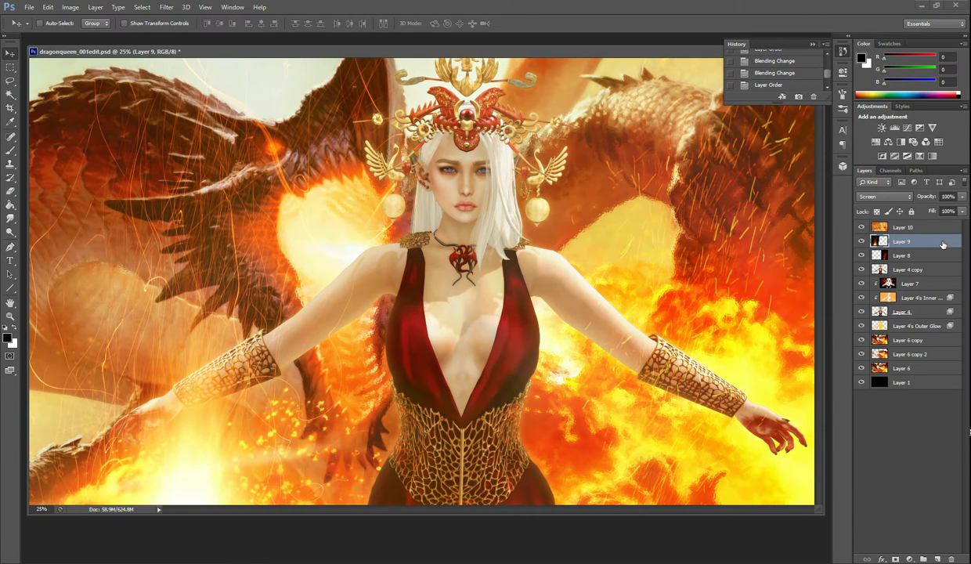
left_click_drag(941, 244, 911, 222)
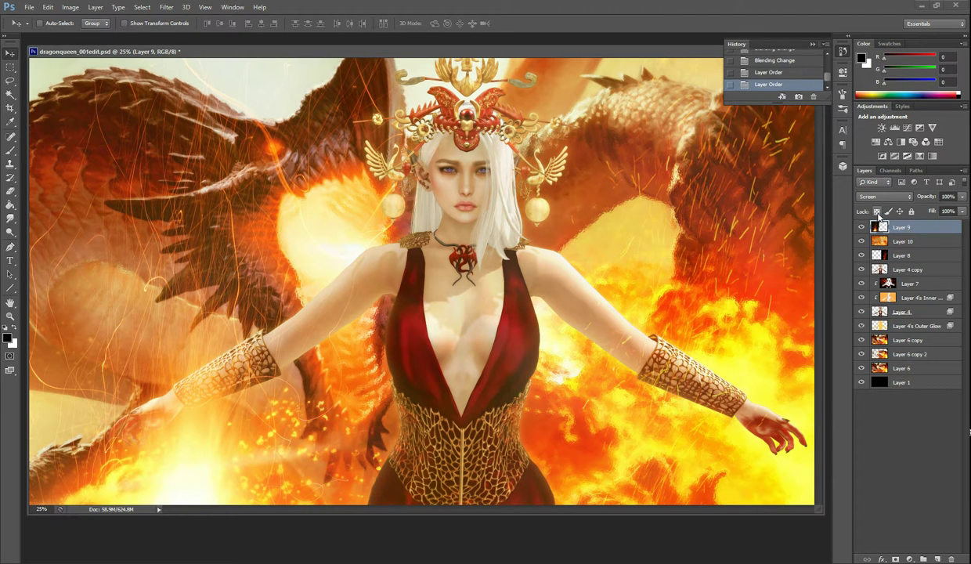
Compare Layer 9 in Normal blend mode, then return it to Screen.
left_click(883, 198)
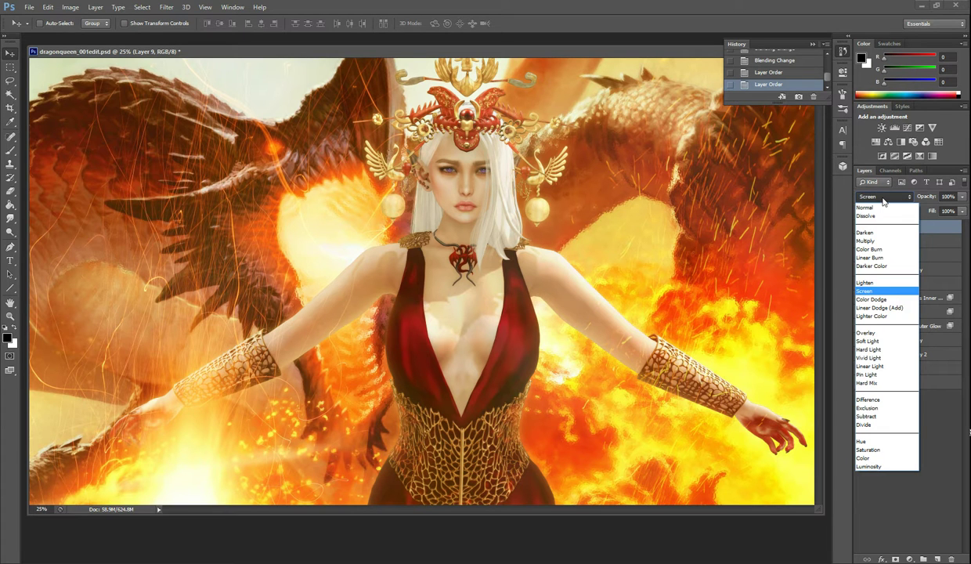
left_click(864, 207)
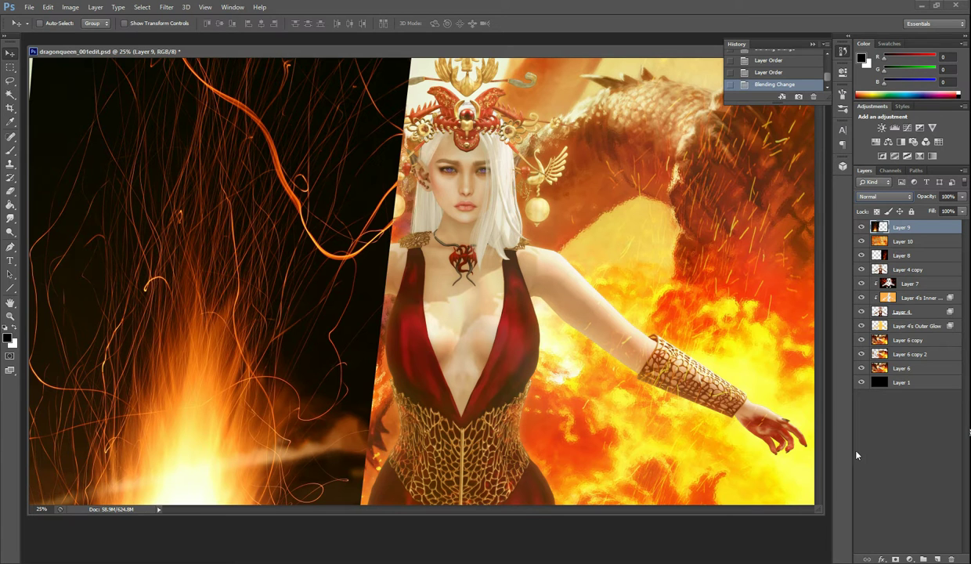
left_click(870, 198)
left_click(855, 284)
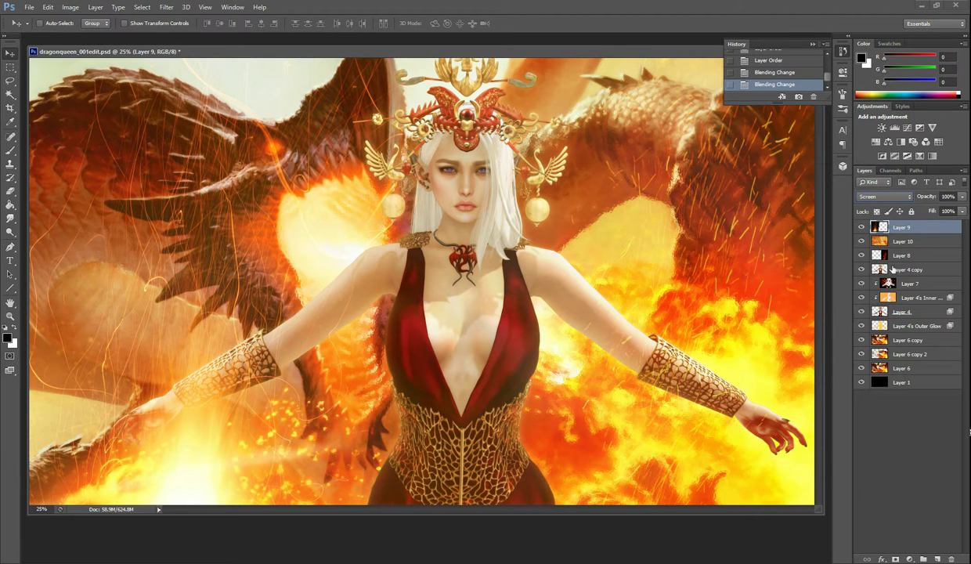
Move the sparks Layer 8 to the top, in Normal mode at 100% opacity.
left_click_drag(878, 255, 884, 223)
left_click(884, 198)
left_click(886, 207)
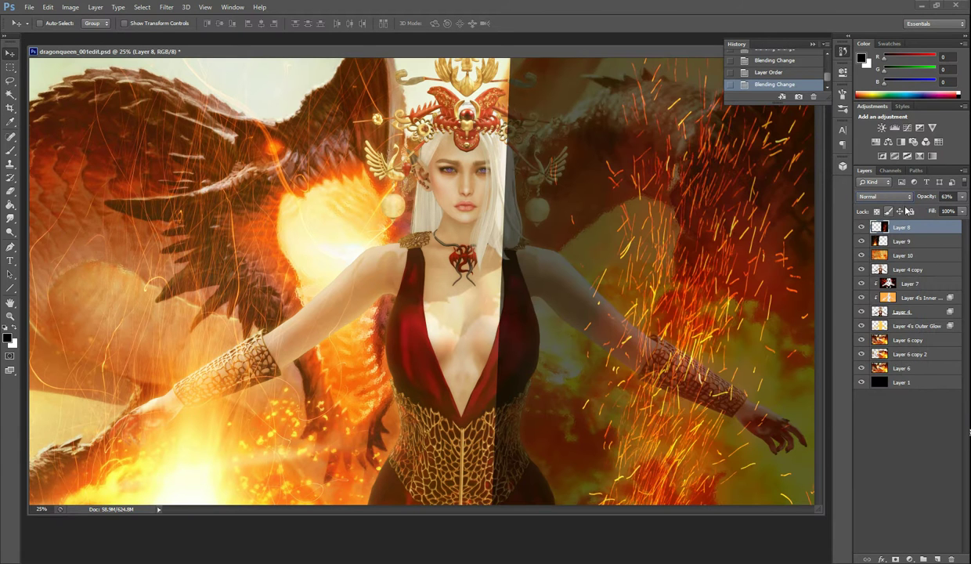
left_click(961, 198)
left_click_drag(945, 209, 967, 208)
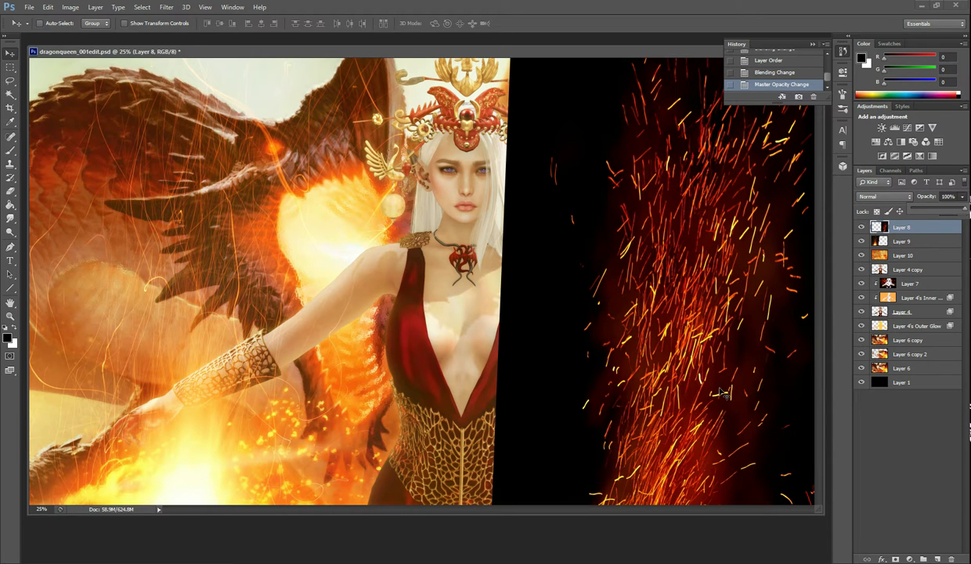
Try darkening the sparks' black point in Levels, cancel it, and set Layer 8 to Screen.
key("ctrl+l")
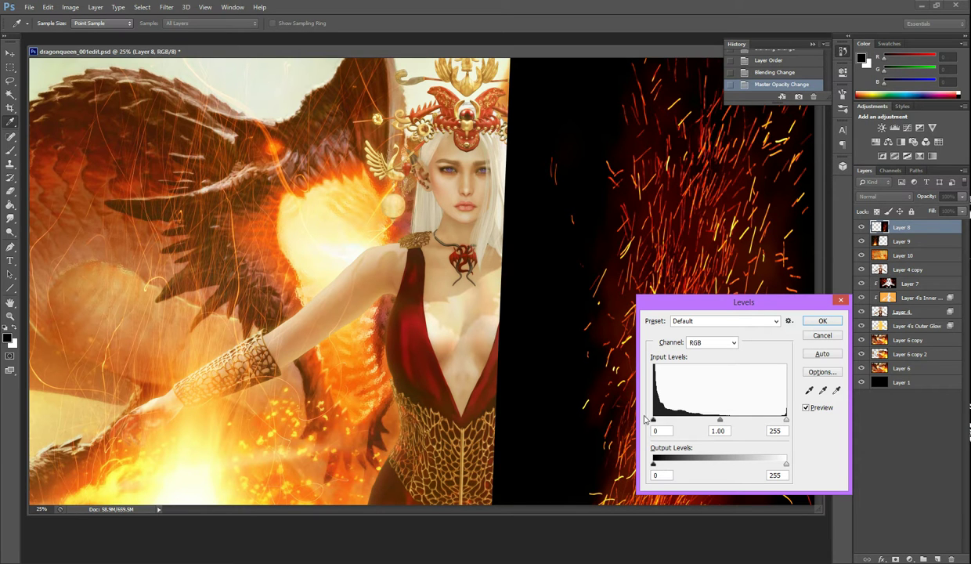
left_click_drag(654, 422, 680, 420)
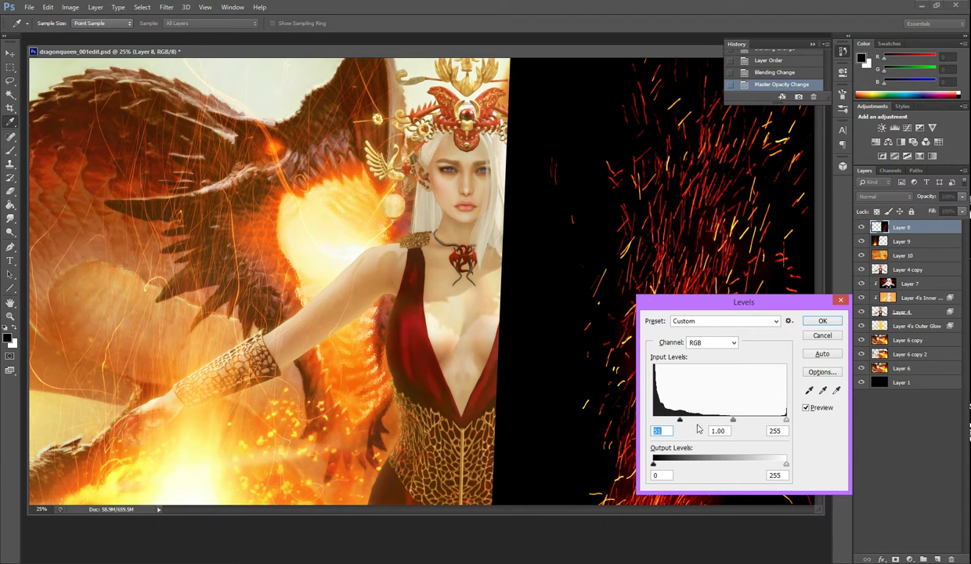
left_click_drag(682, 423, 561, 382)
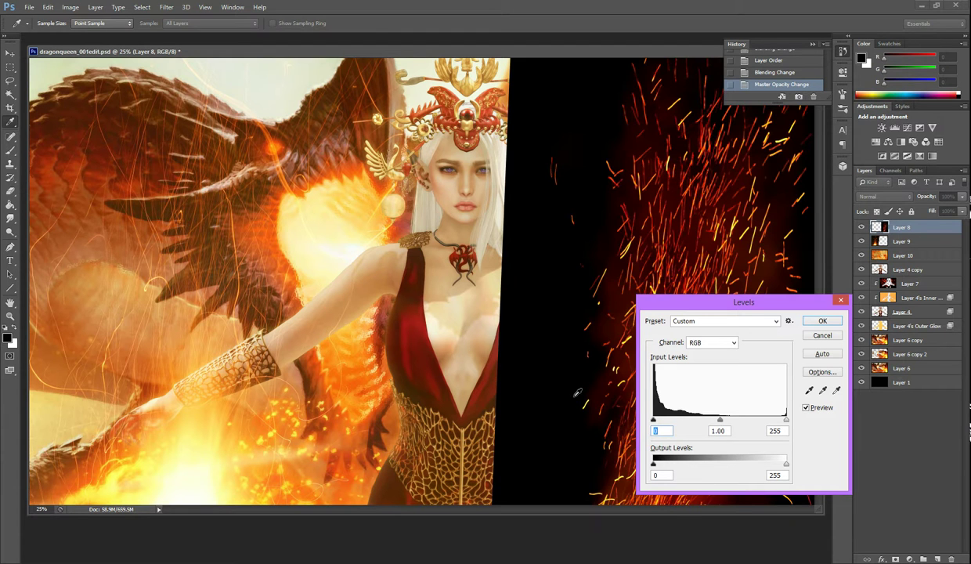
left_click(814, 321)
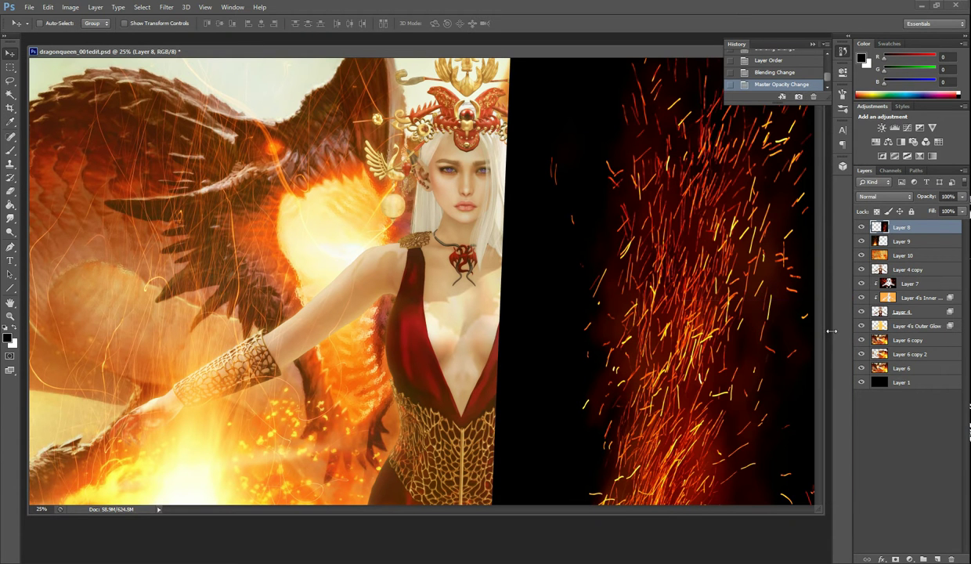
left_click(889, 197)
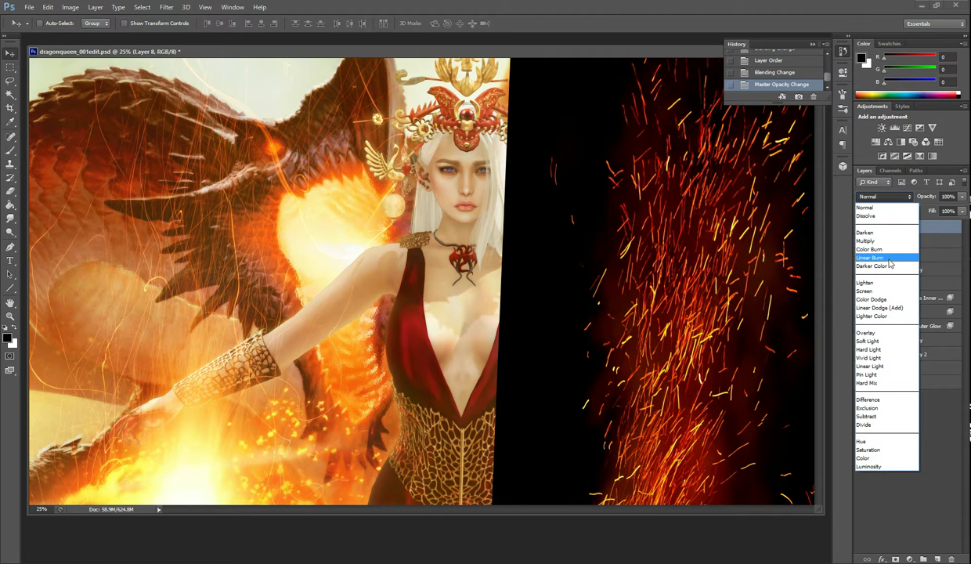
left_click(862, 286)
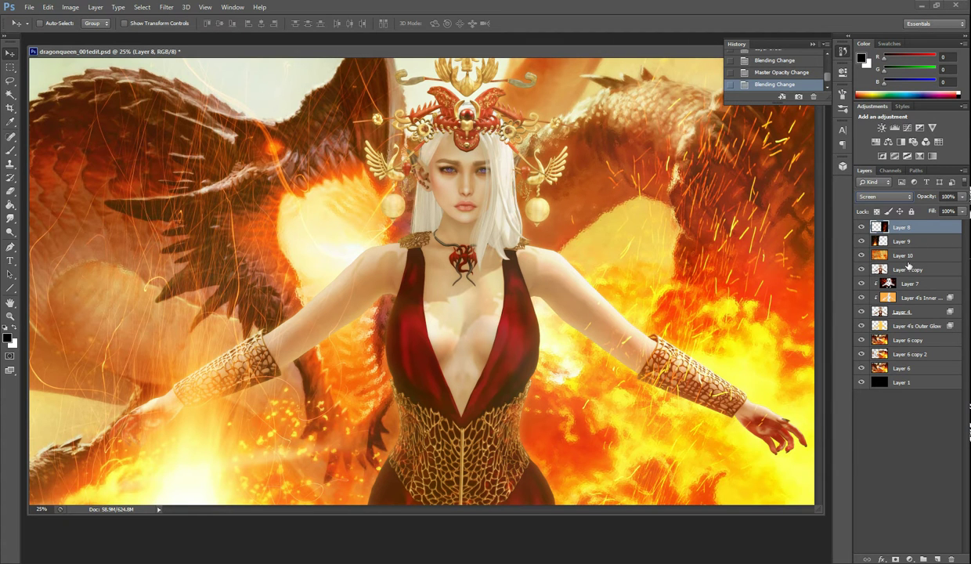
Put Layer 10 on top and switch to the evilqueen tfc_001.png document.
left_click_drag(908, 226, 912, 222)
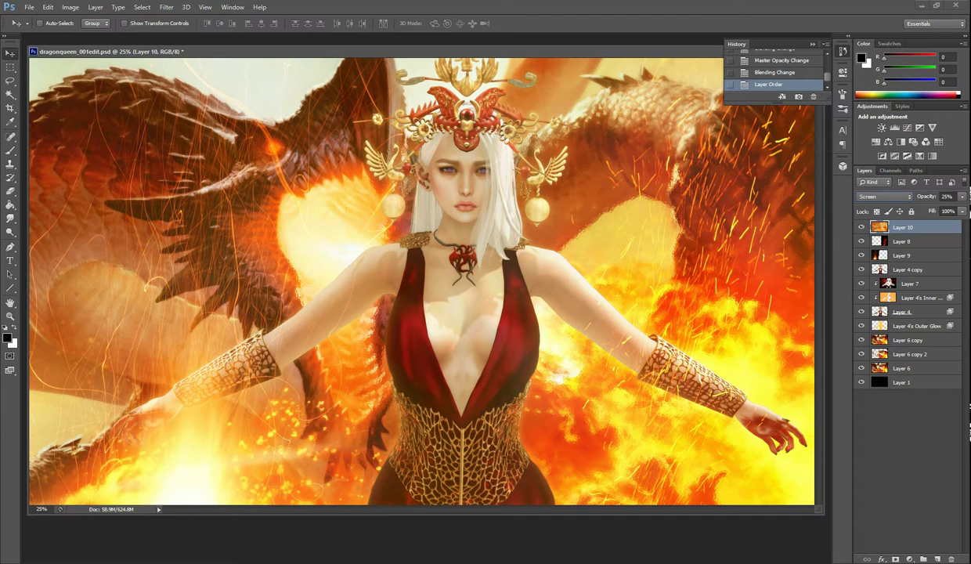
left_click(49, 424)
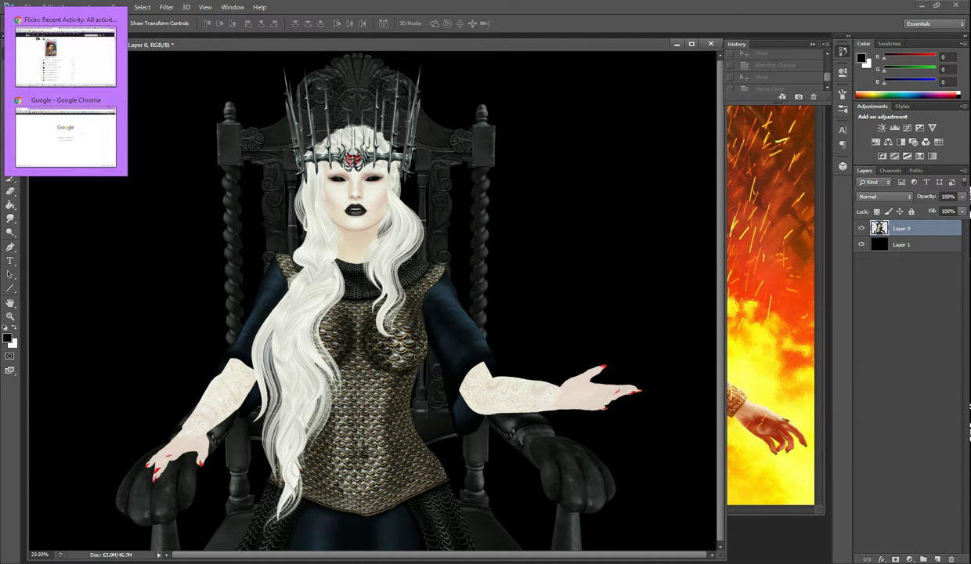
Search Google in Chrome for 'magic orb' and show the image results.
left_click(70, 121)
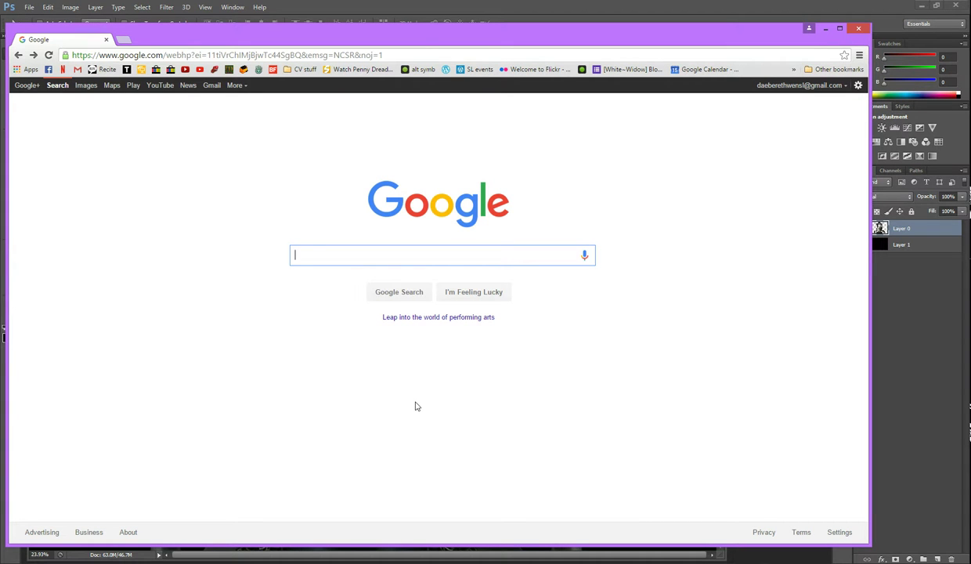
type("madic")
key("BackSpace")
key("BackSpace")
key("BackSpace")
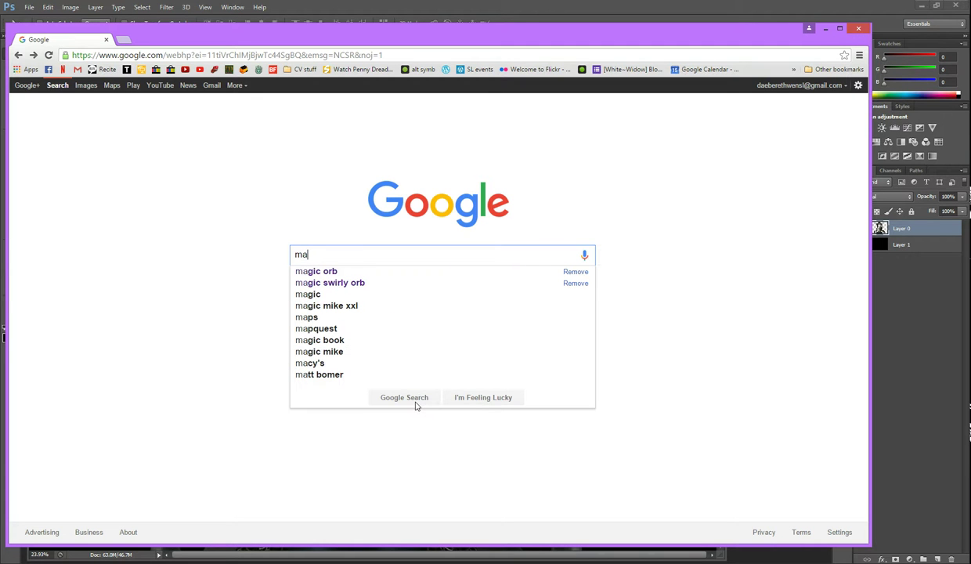
type("g")
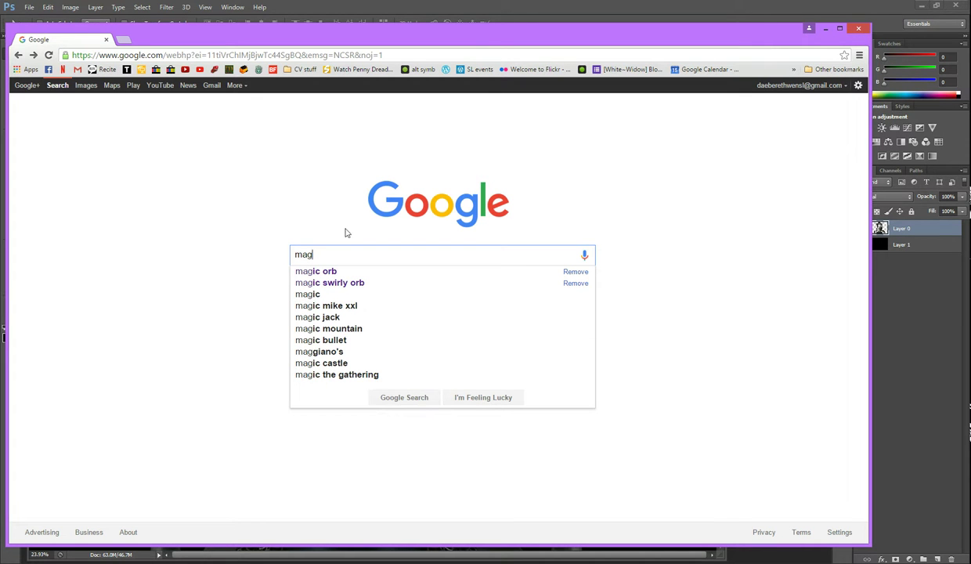
left_click(317, 272)
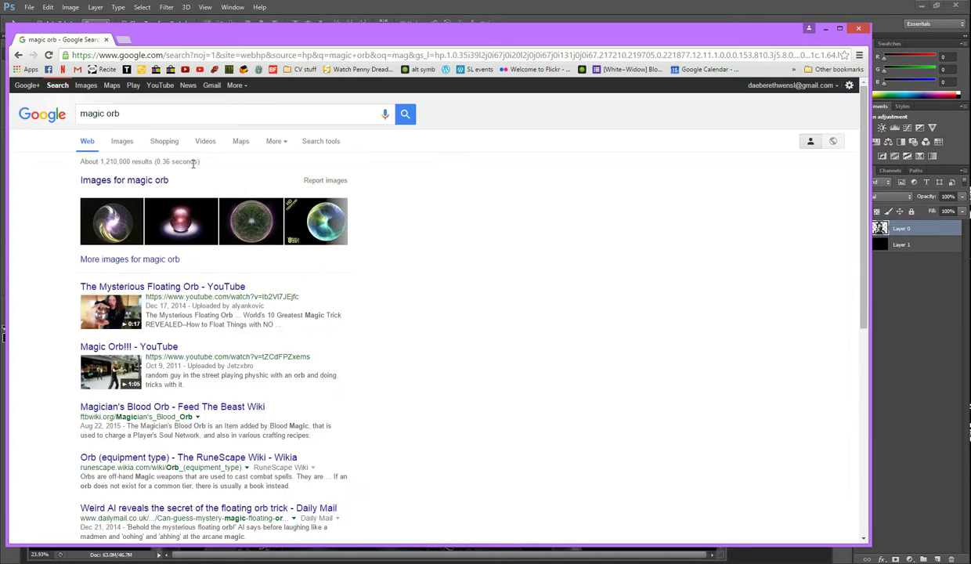
left_click(119, 143)
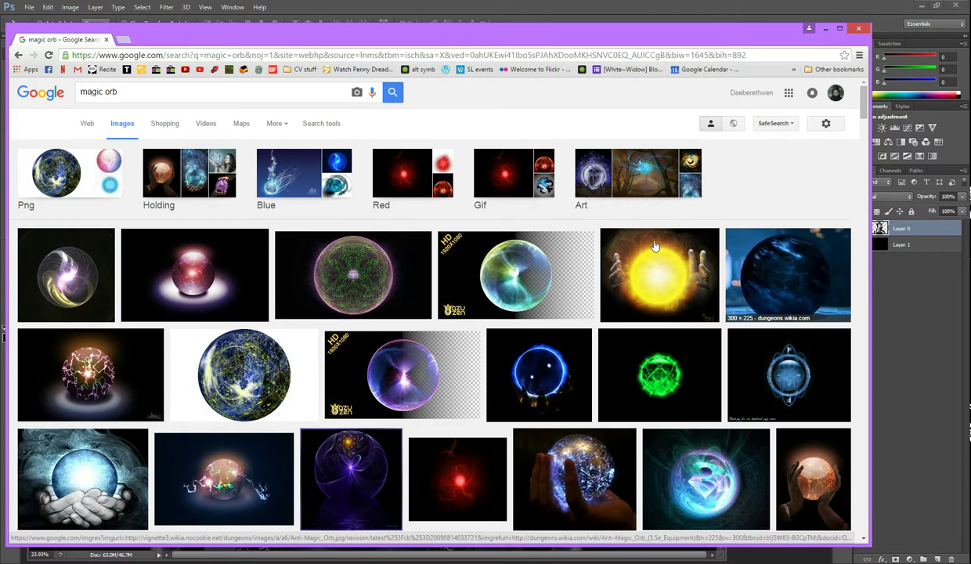
Filter the magic orb image results to black-coloured images.
left_click(323, 123)
left_click(127, 150)
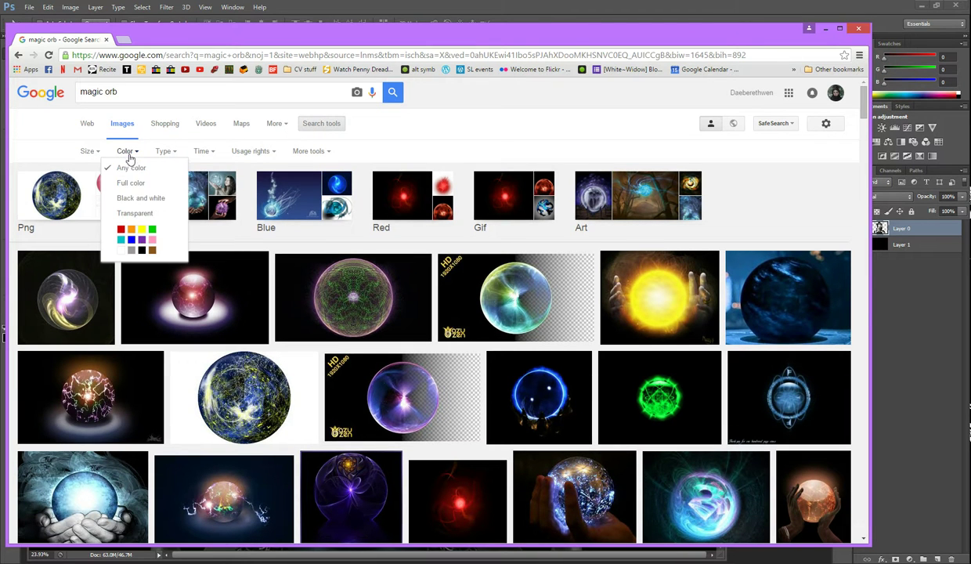
left_click(141, 250)
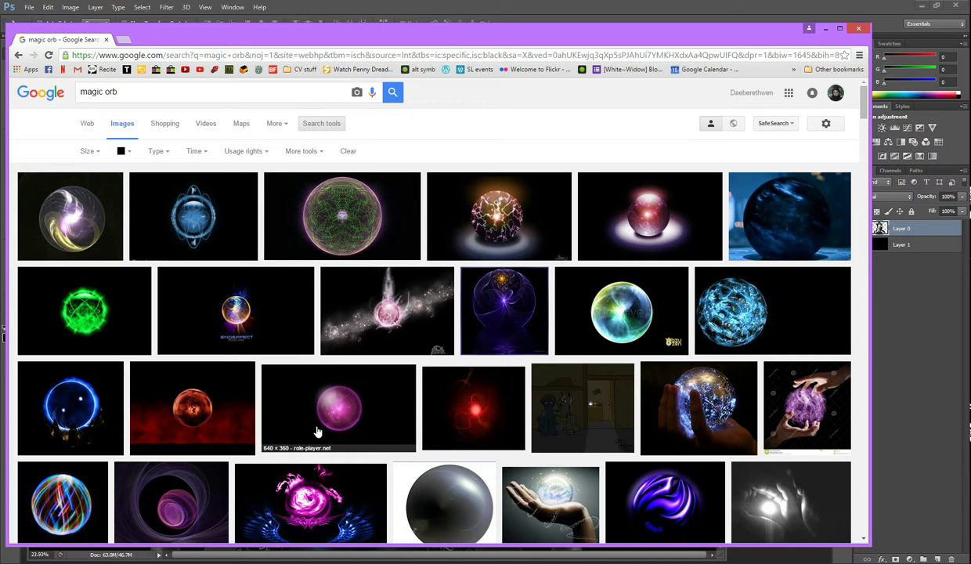
Open the blue glowing orb at full size and copy the image.
scroll(294, 403, "down", 5)
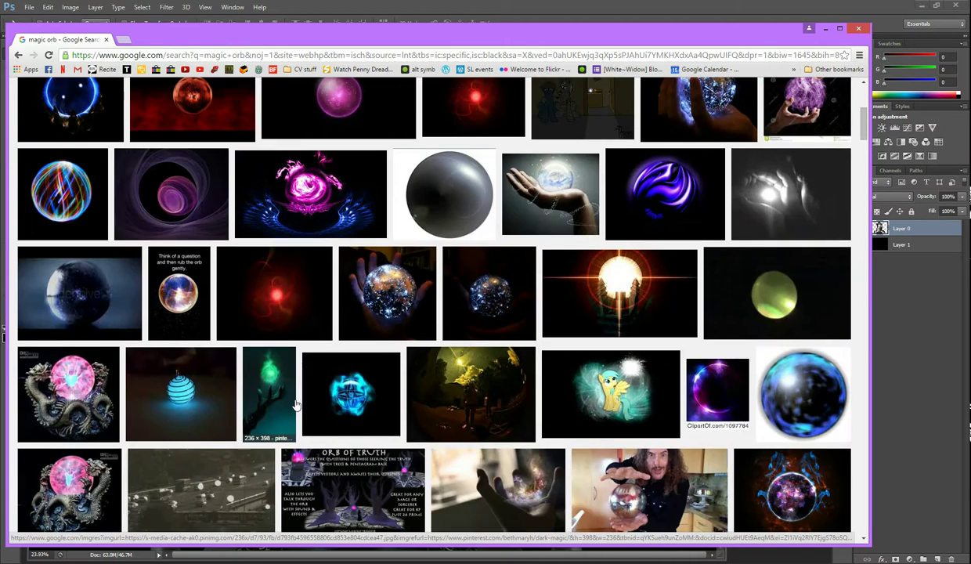
scroll(296, 404, "down", 4)
left_click(266, 336)
left_click(644, 301)
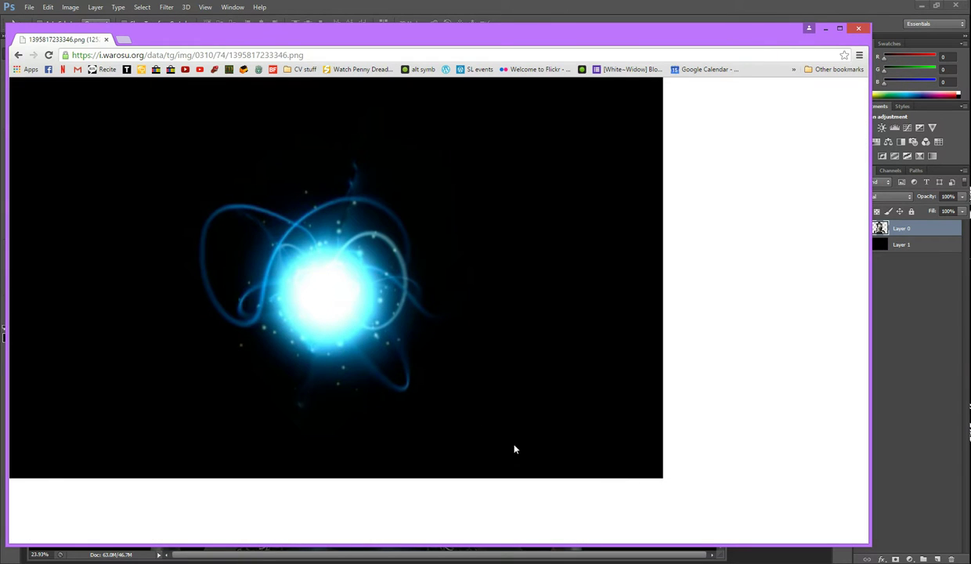
right_click(330, 287)
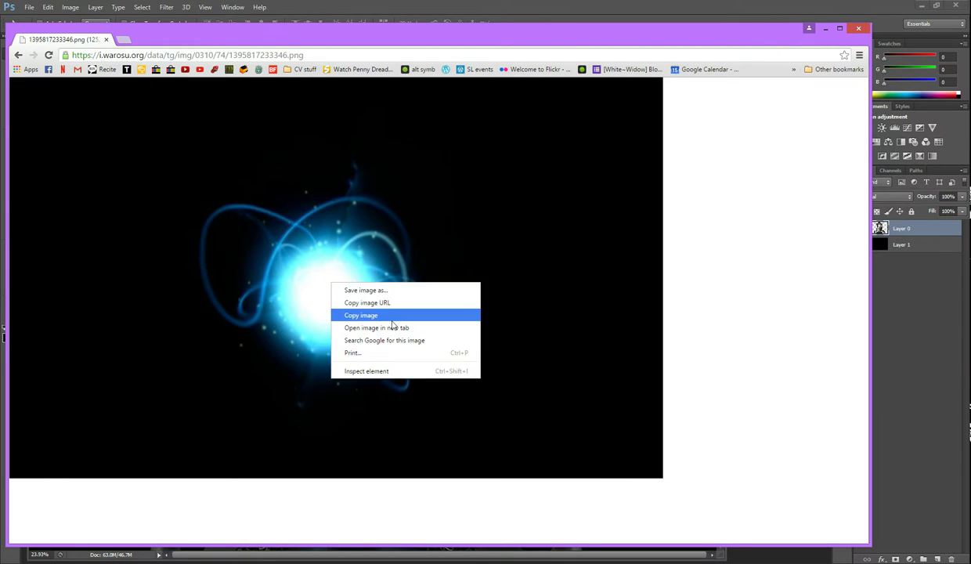
left_click(384, 314)
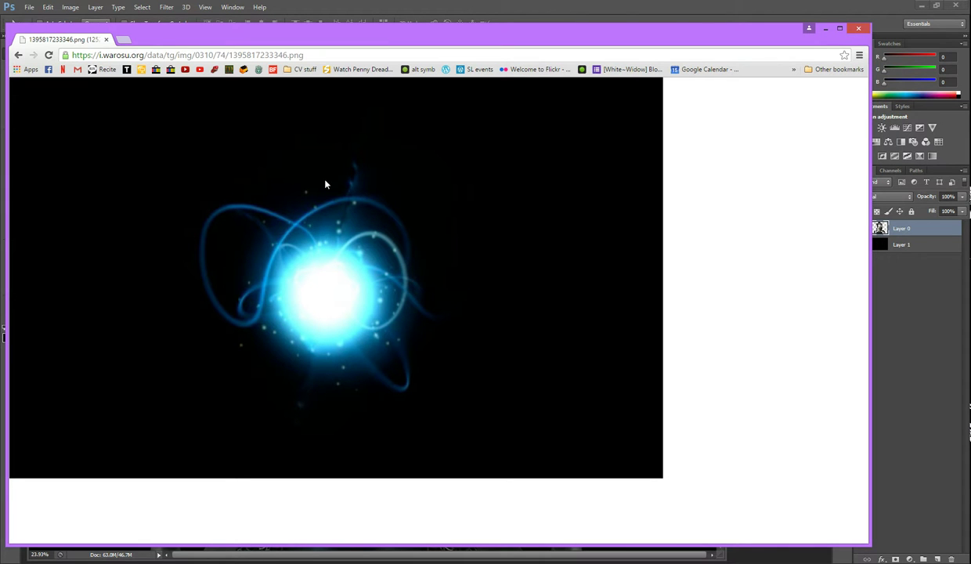
Paste the orb as Layer 2 in Screen mode and place it beside the queen's hand.
left_click(902, 309)
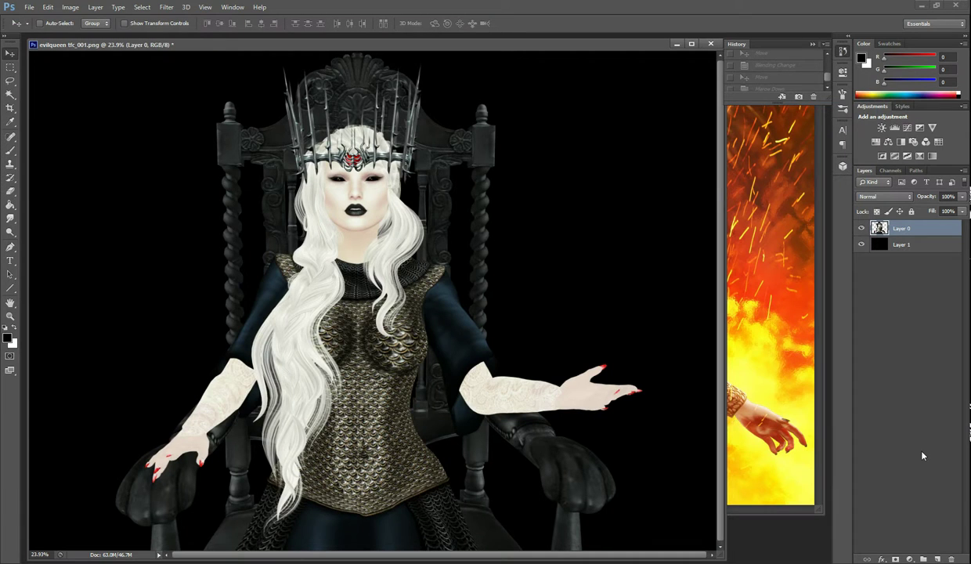
key("ctrl+v")
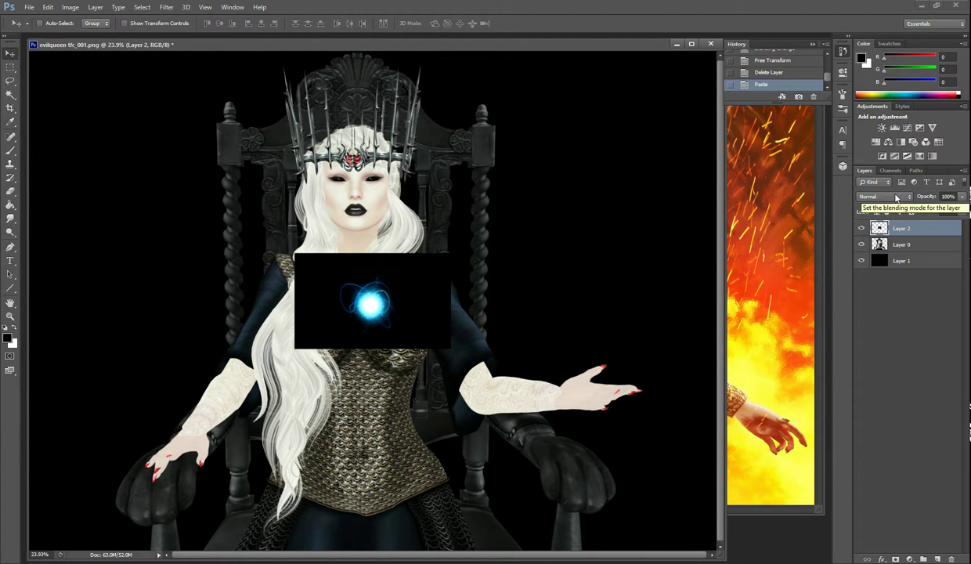
left_click(897, 197)
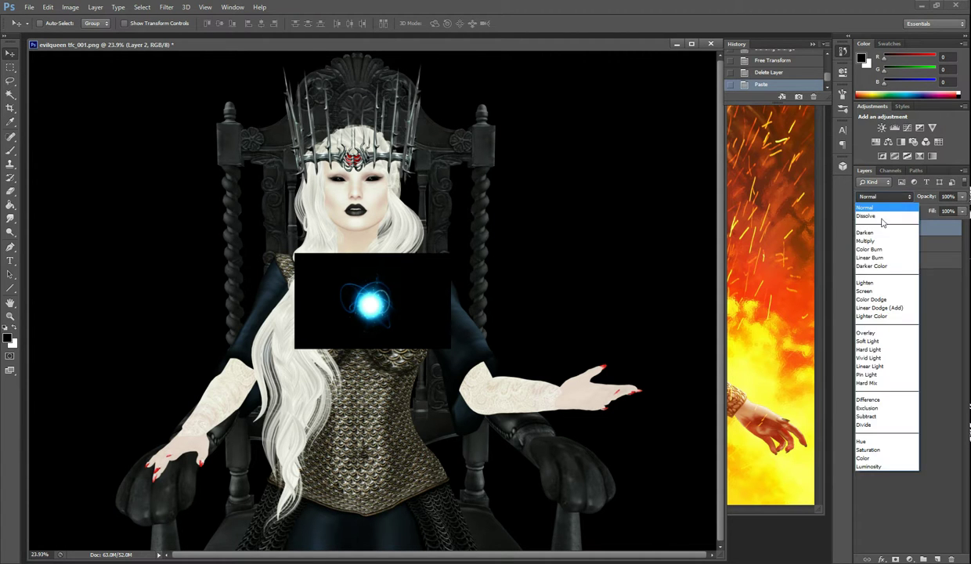
left_click(853, 286)
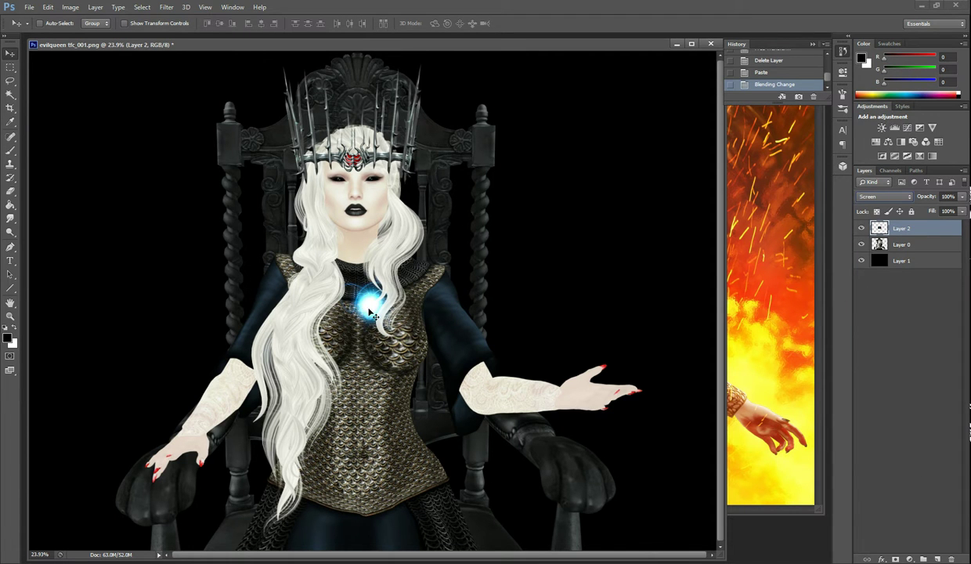
left_click_drag(371, 312, 608, 332)
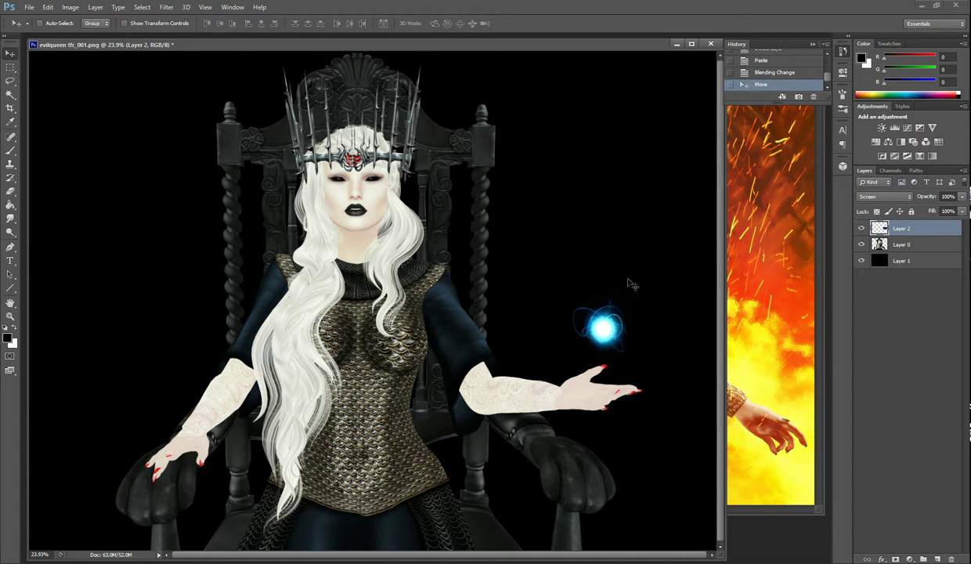
left_click_drag(601, 325, 604, 366)
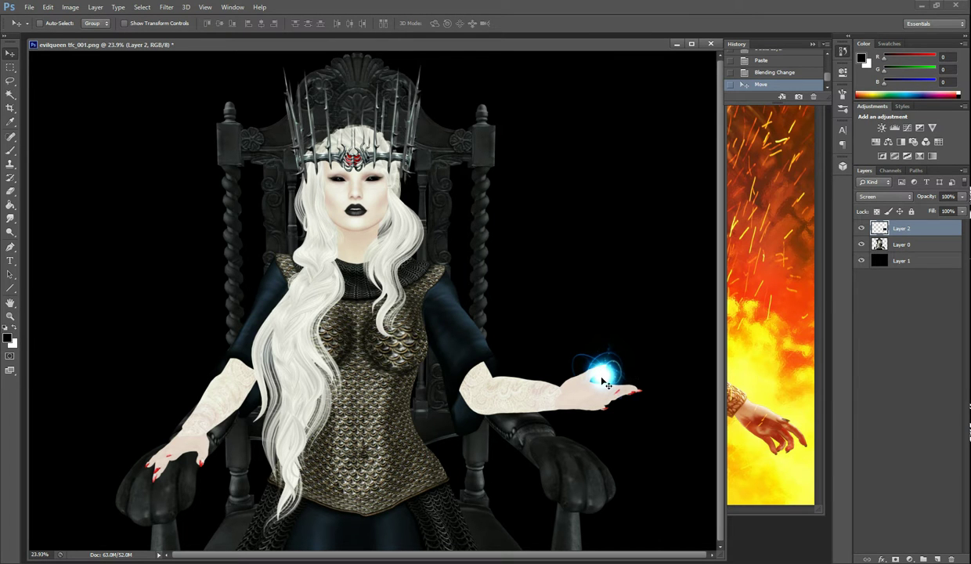
left_click_drag(598, 374, 603, 334)
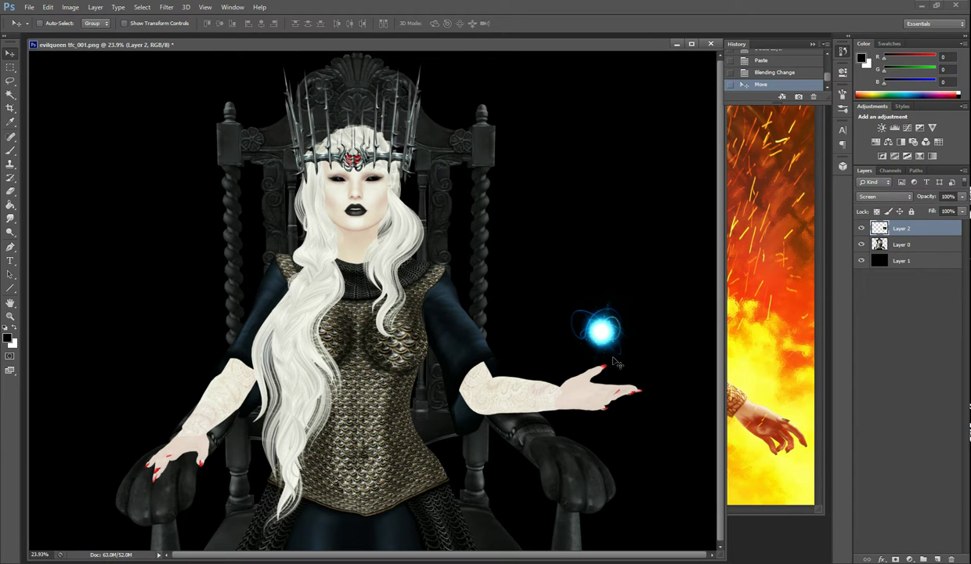
mouse_move(598, 333)
left_mouse_down()
mouse_move(618, 158)
mouse_move(348, 72)
mouse_move(127, 141)
mouse_move(112, 137)
mouse_move(150, 164)
mouse_move(476, 270)
mouse_move(654, 182)
mouse_move(652, 150)
mouse_move(447, 161)
mouse_move(169, 130)
mouse_move(53, 155)
mouse_move(203, 129)
mouse_move(604, 276)
mouse_move(602, 310)
mouse_move(581, 325)
mouse_move(597, 335)
left_mouse_up()
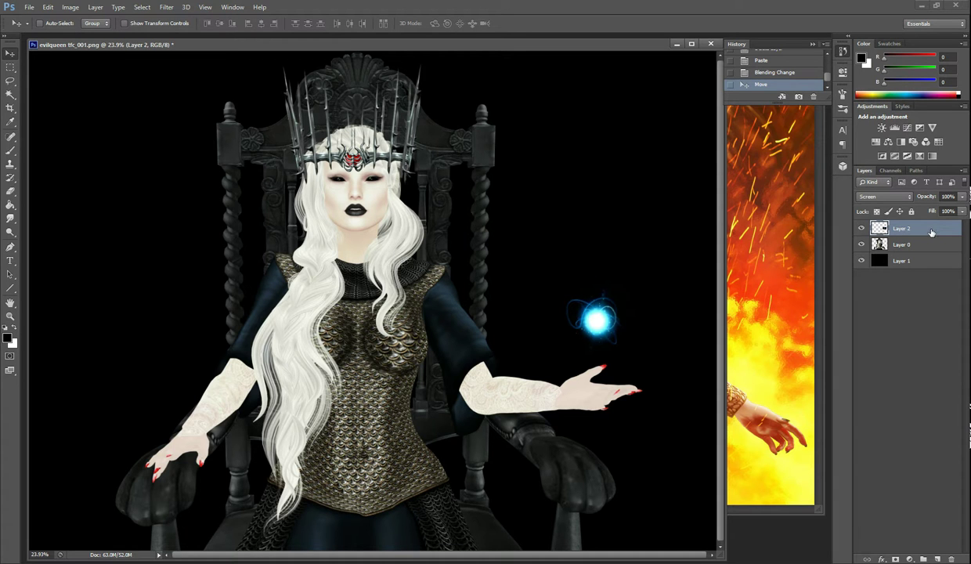
Scale the blue orb to about 169%, shift it down-right, then return to Chrome's magic orb results.
key("ctrl+t")
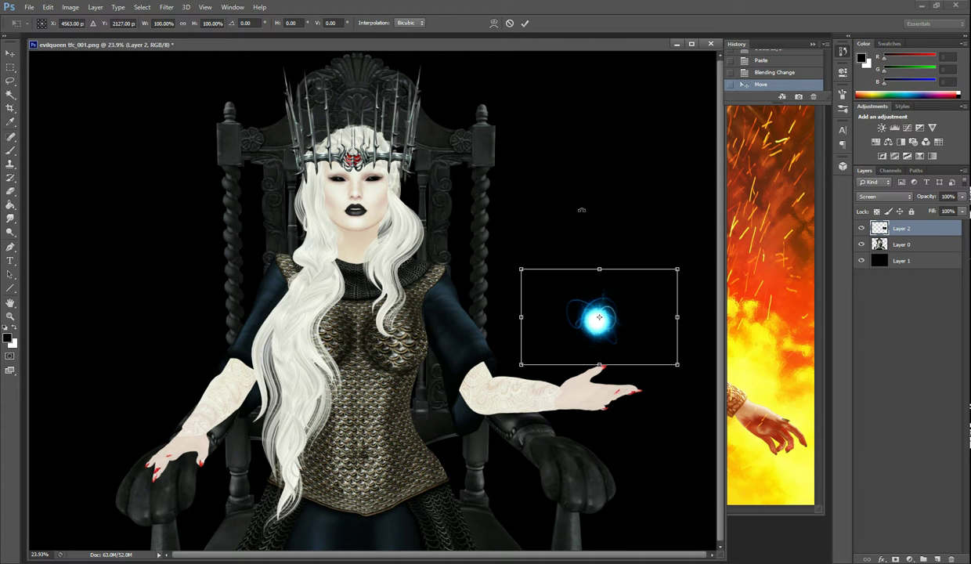
left_click_drag(521, 271, 493, 154)
left_click(525, 22)
left_click_drag(538, 298, 607, 321)
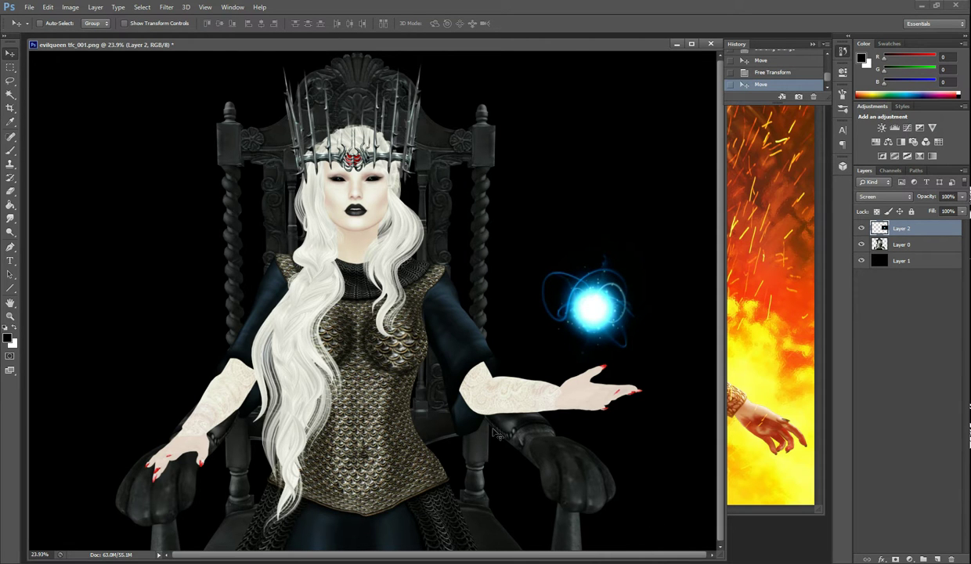
left_click(46, 129)
left_click(19, 56)
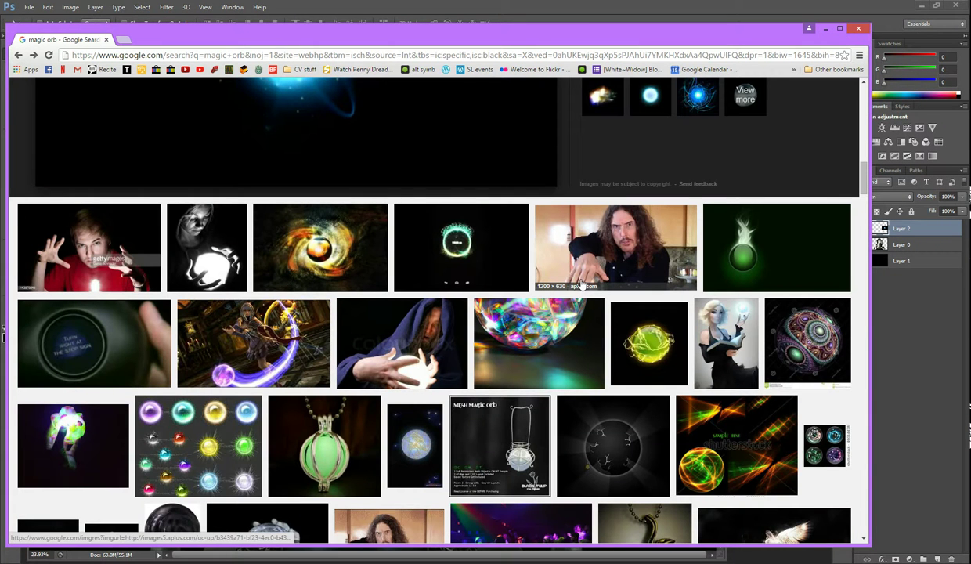
Open the blue swirling Glowing Sphere image at full size and copy it.
scroll(564, 274, "up", 2)
left_click(707, 245)
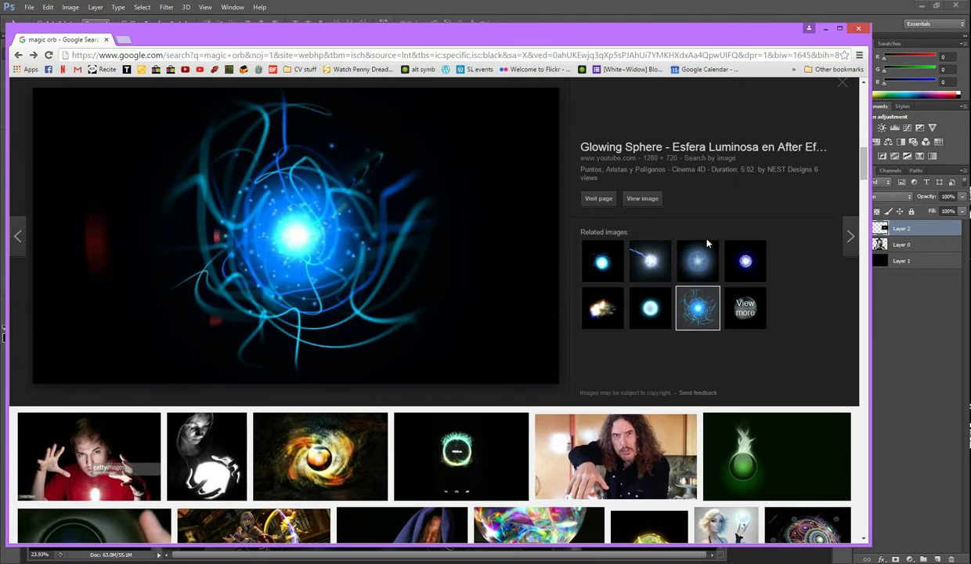
left_click(642, 199)
right_click(361, 263)
left_click(417, 296)
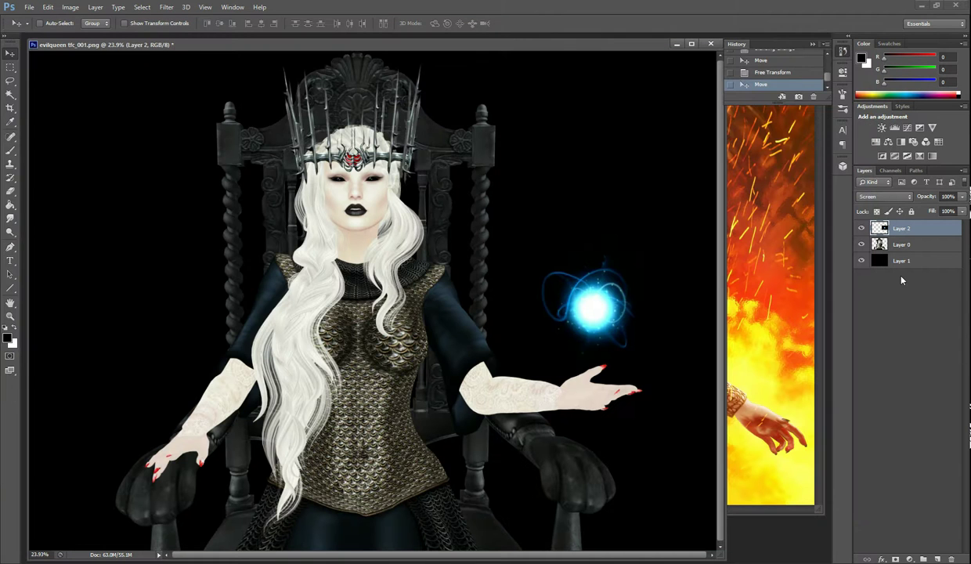
Paste the swirling orb as Layer 3, scale it to about 306%, and center it over the raised hand.
key("ctrl+v")
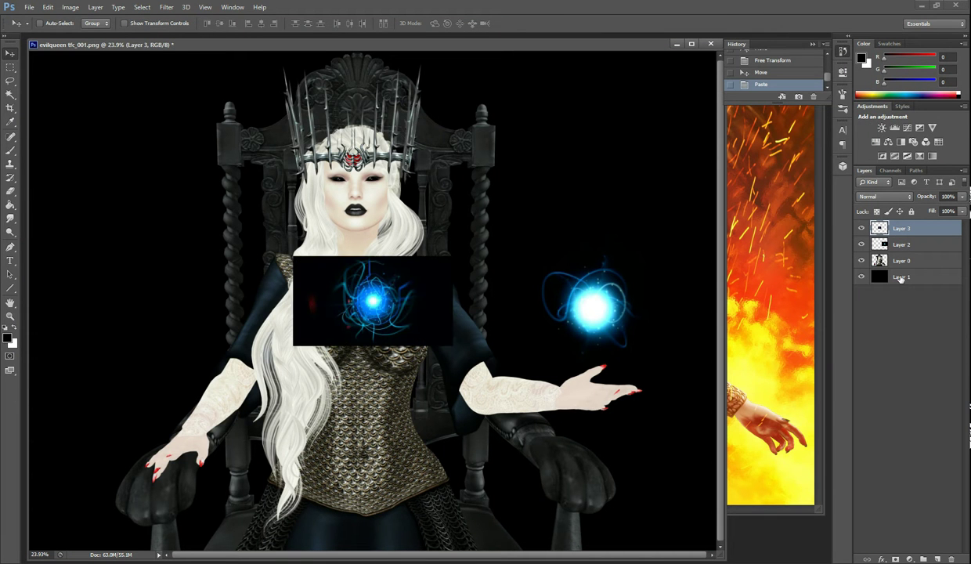
key("ctrl+t")
left_click_drag(452, 344, 782, 530)
left_click_drag(536, 410, 595, 332)
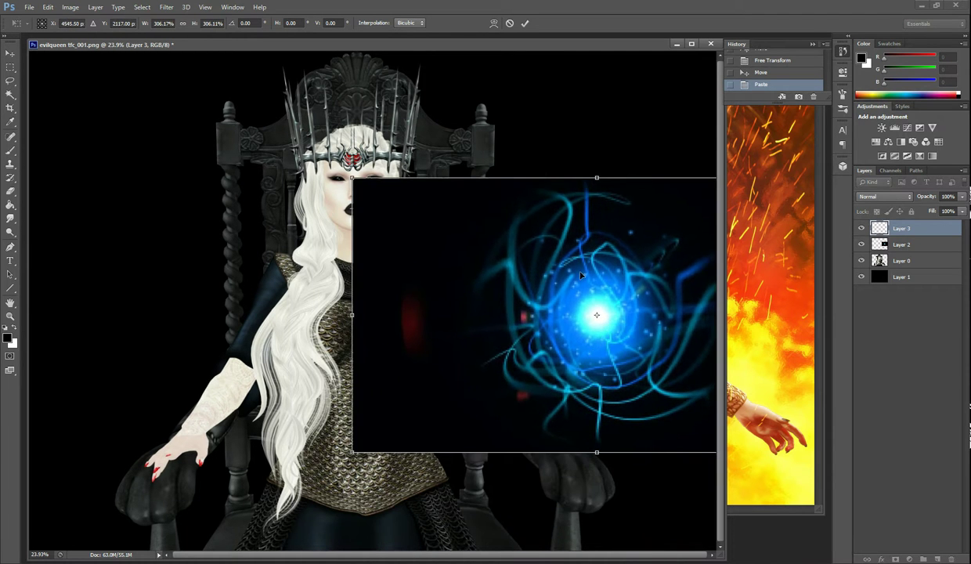
left_click(525, 23)
Set Layer 3 to Screen, move it below Layer 2, and nudge it over the hand.
left_click(898, 197)
left_click(869, 284)
left_click_drag(912, 234, 906, 251)
mouse_move(603, 305)
left_mouse_down()
mouse_move(592, 312)
mouse_move(597, 302)
left_mouse_up()
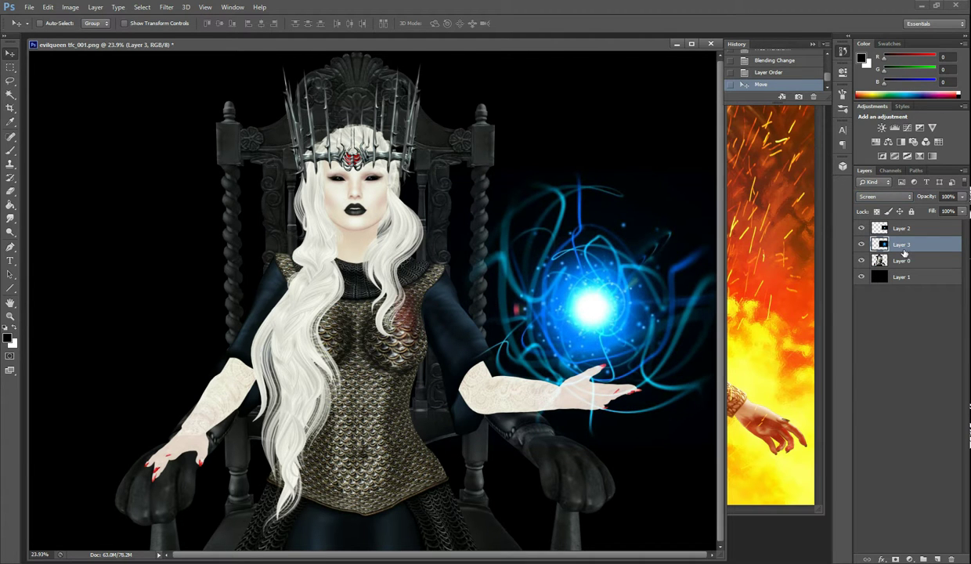
Toggle visibility of both orb layers to compare, leaving both shown.
left_click(862, 244)
left_click(861, 244)
left_click(861, 228)
left_click(861, 228)
left_click(861, 228)
left_click(861, 227)
left_click(861, 228)
left_click(861, 228)
key("ctrl+l")
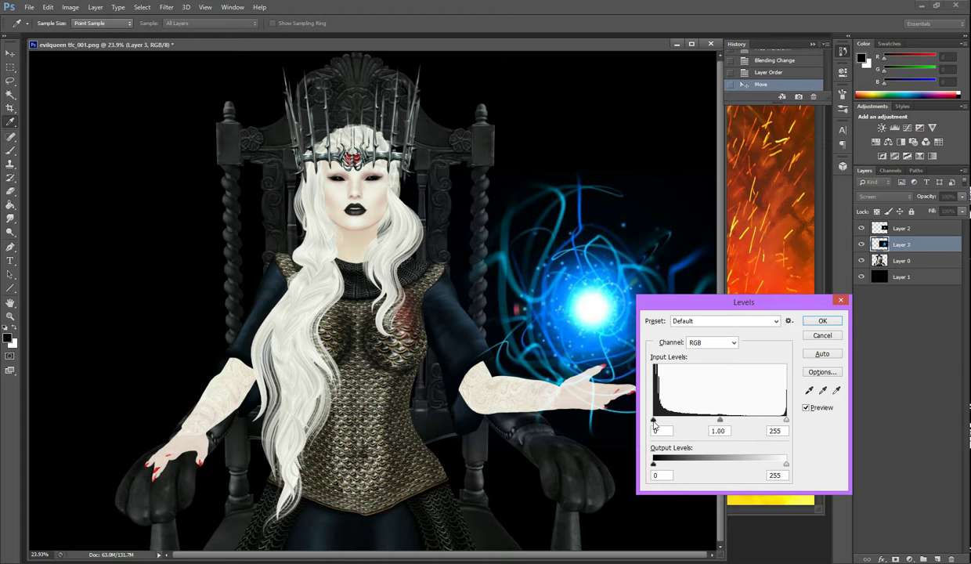
left_click_drag(655, 422, 684, 424)
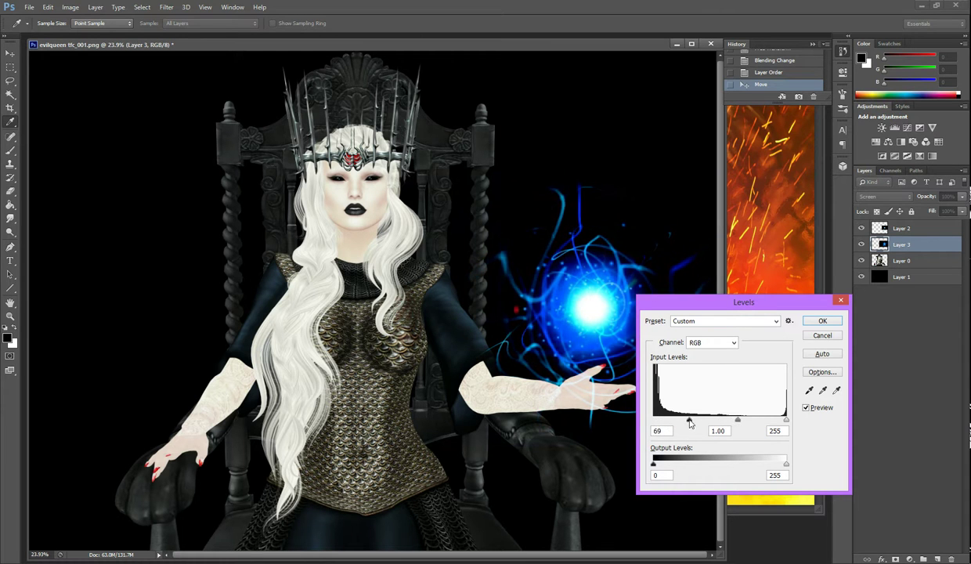
left_click_drag(691, 421, 639, 418)
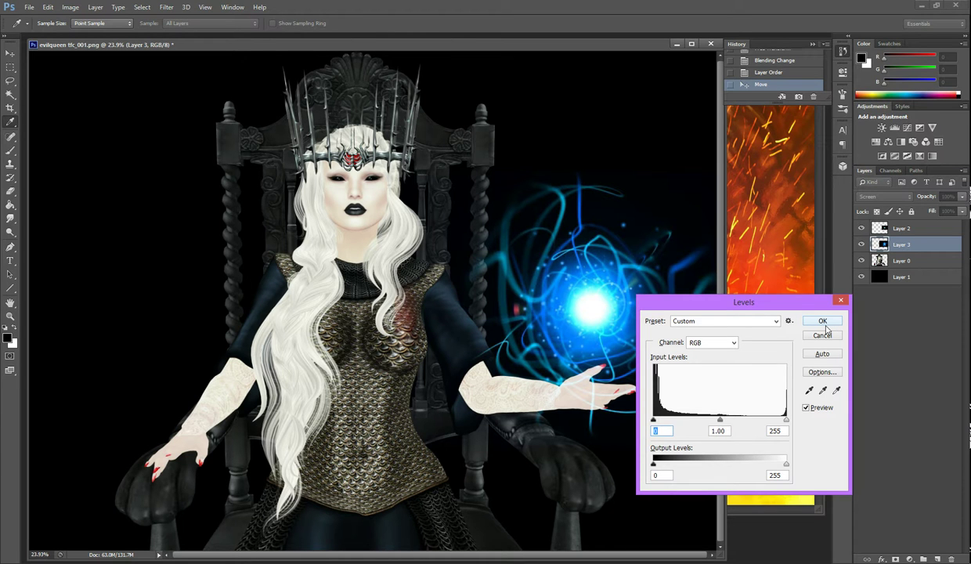
left_click(825, 327)
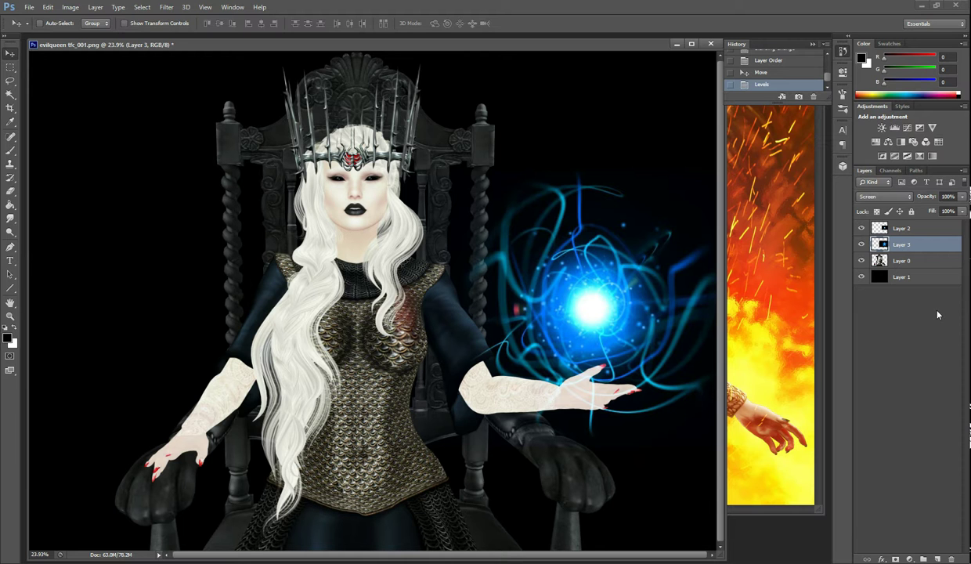
Search the web for 'snow overlay' in the browser.
mouse_move(0, 47)
left_click(65, 133)
left_click(188, 54)
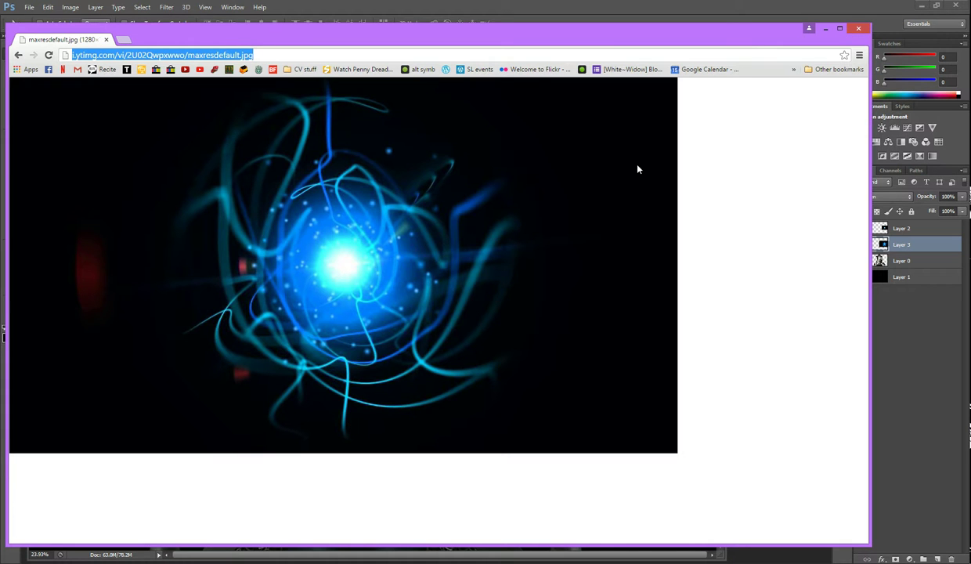
type("snowov")
key("BackSpace")
key("BackSpace")
type("overlay")
key("Return")
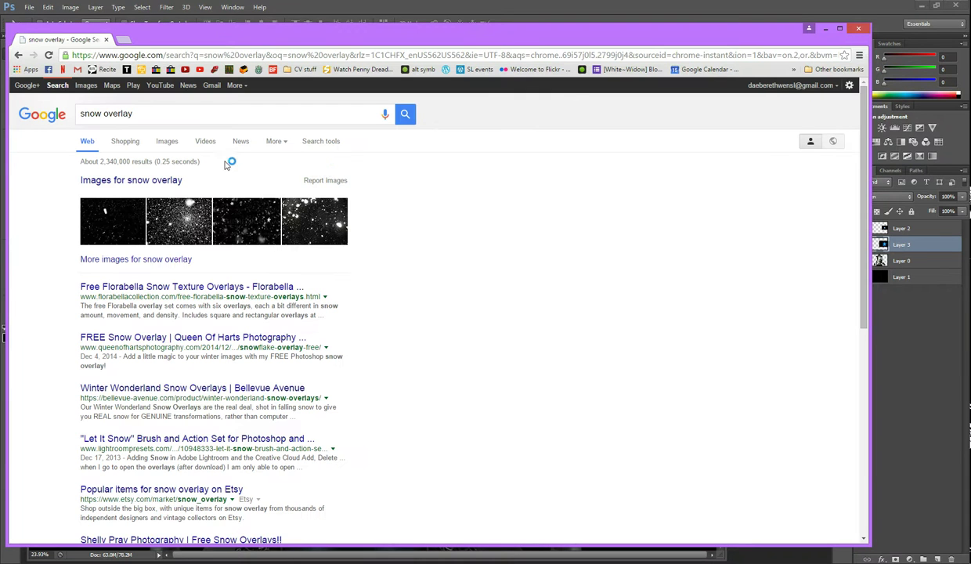
Copy a full-size snow image and paste it above the top orb layer as Layer 4.
left_click(181, 221)
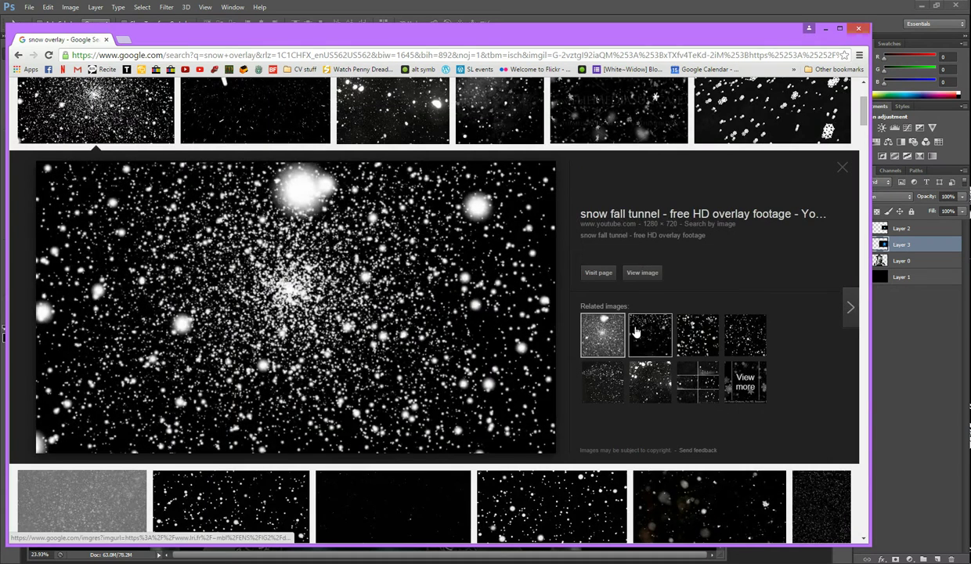
key("Right")
left_click(645, 264)
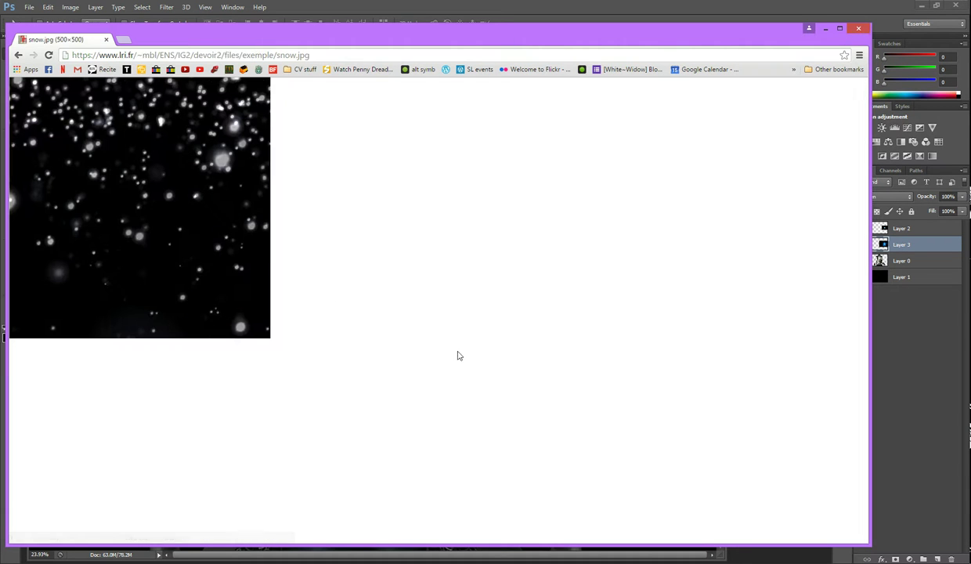
right_click(179, 192)
left_click(222, 232)
key("alt+Tab")
left_click(922, 229)
key("ctrl+v")
Free-transform Layer 4's snow to fill the entire canvas and switch it to Screen blending.
key("ctrl+t")
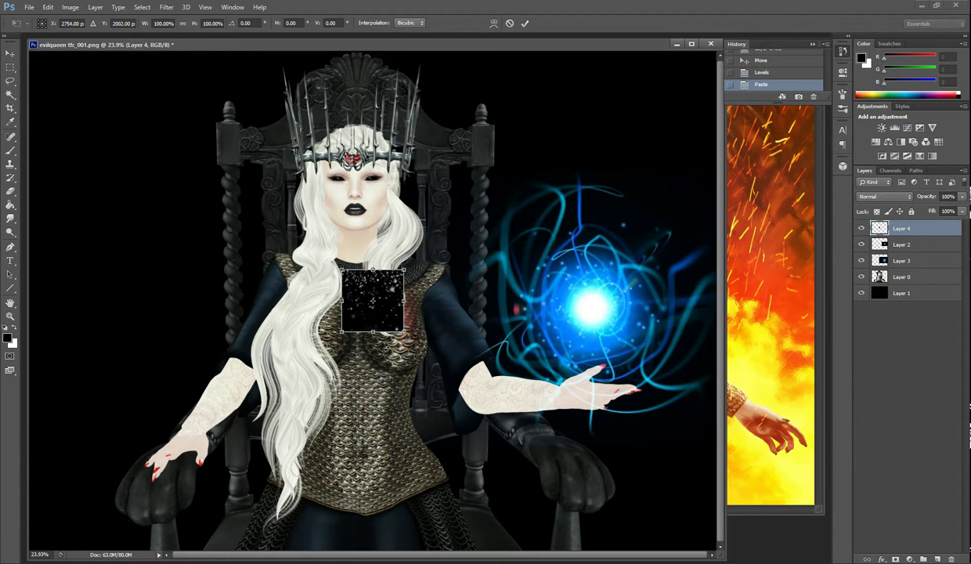
left_click_drag(404, 333, 711, 559)
left_click_drag(333, 261, 32, 4)
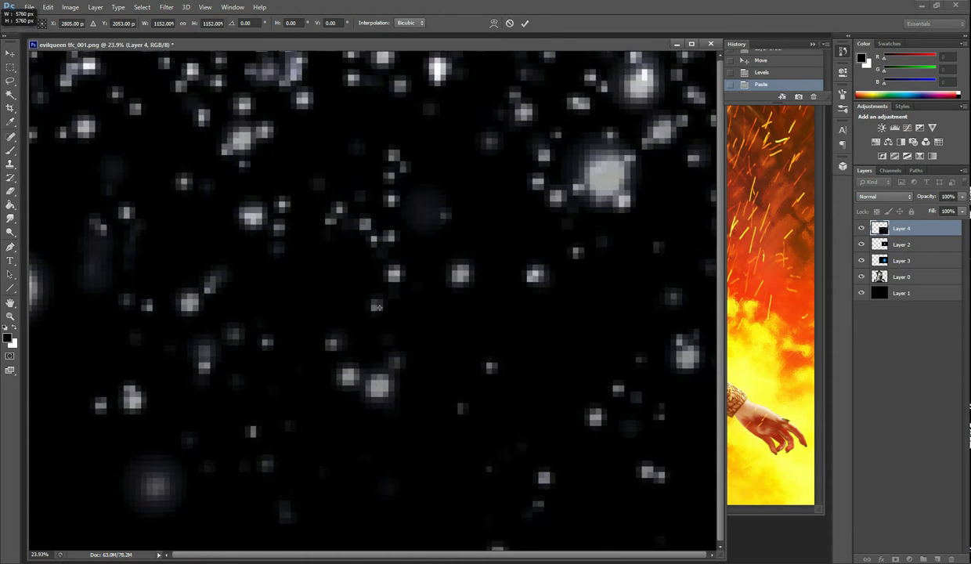
left_click(525, 22)
left_click(876, 196)
left_click(861, 284)
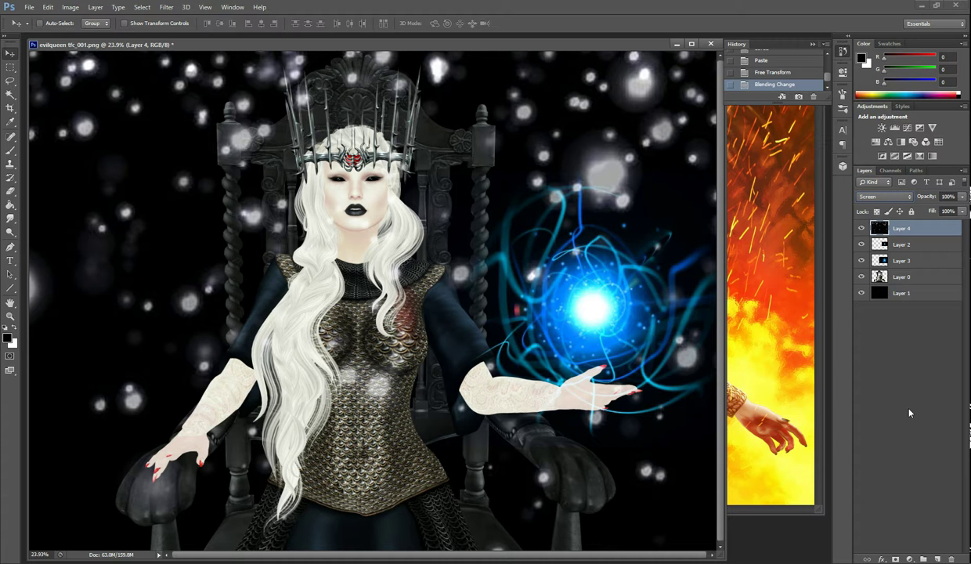
Search for 'fog overlay' in the browser and show the image results.
key("alt+Tab")
left_click(333, 55)
type("fog overlay")
key("Return")
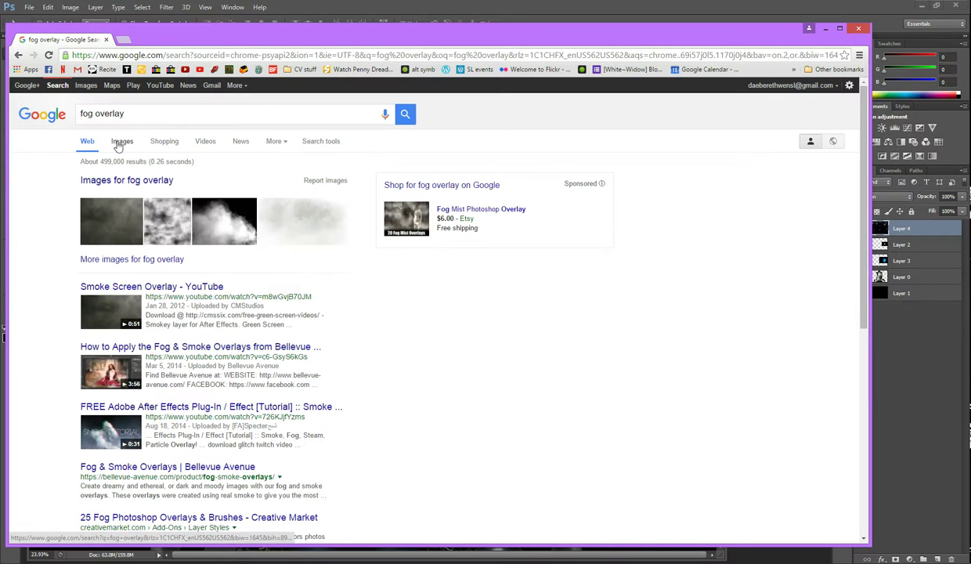
left_click(119, 142)
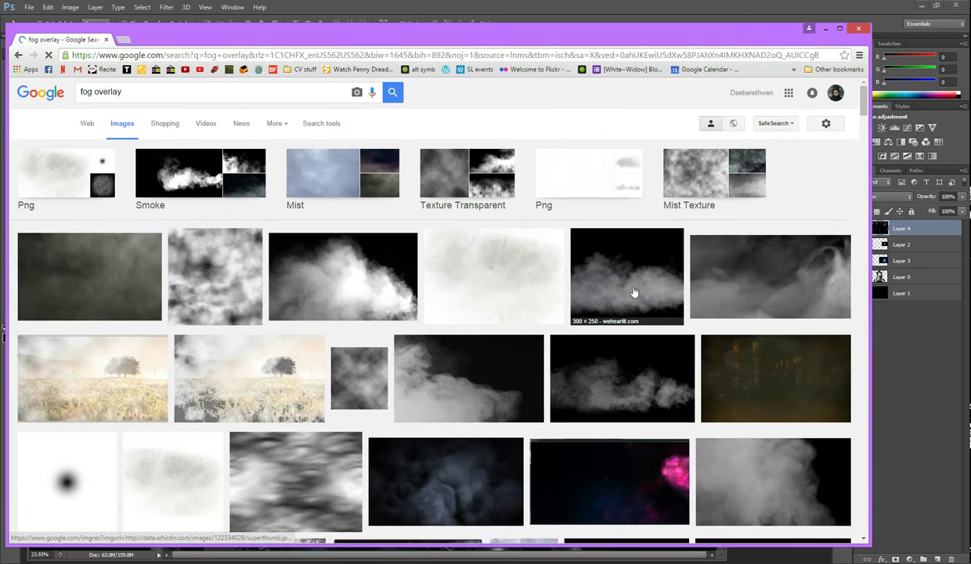
Copy the grey smoke-on-black image and paste it into the queen document as Layer 5.
left_click(635, 284)
left_click(646, 306)
right_click(78, 141)
left_click(118, 174)
left_click(890, 352)
key("ctrl+v")
Enlarge Layer 5's smoke to about 1090% across the canvas, lower it, and blend in Screen.
key("ctrl+t")
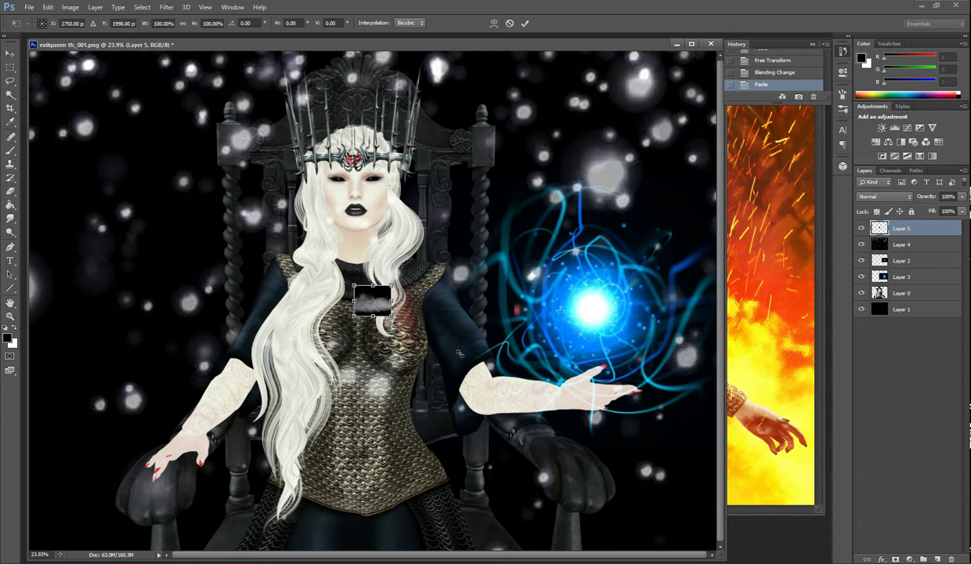
left_click_drag(391, 315, 759, 560)
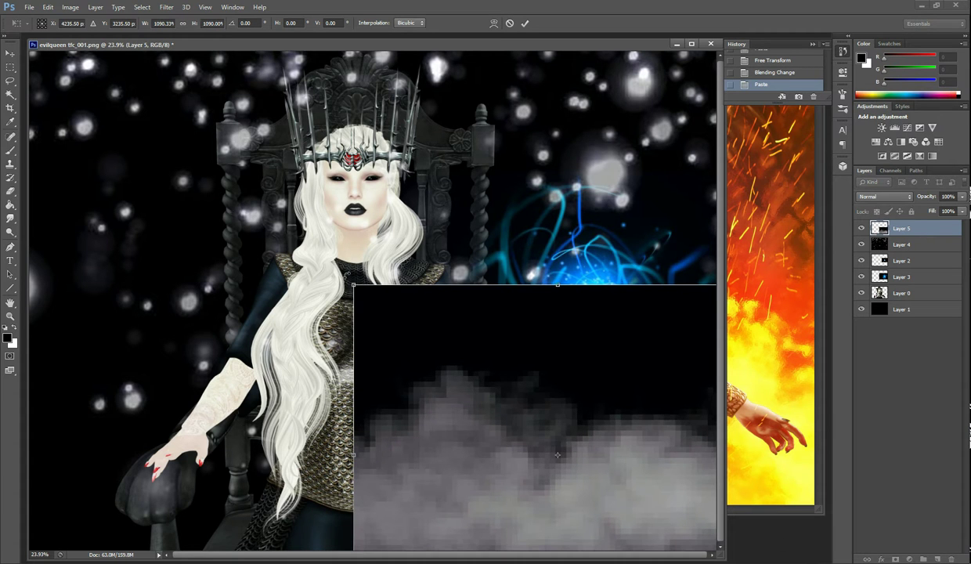
left_click_drag(348, 275, 22, 95)
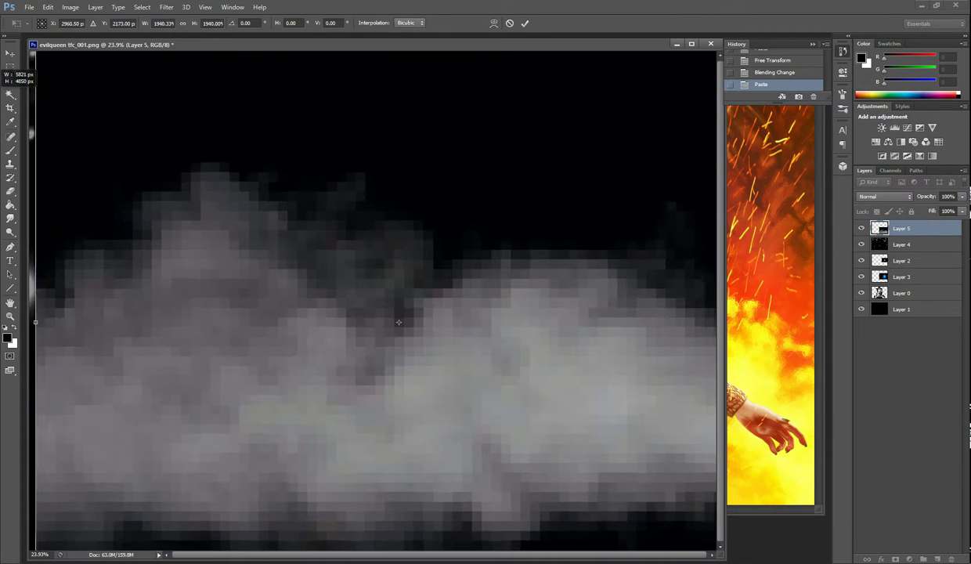
left_click_drag(394, 196, 478, 337)
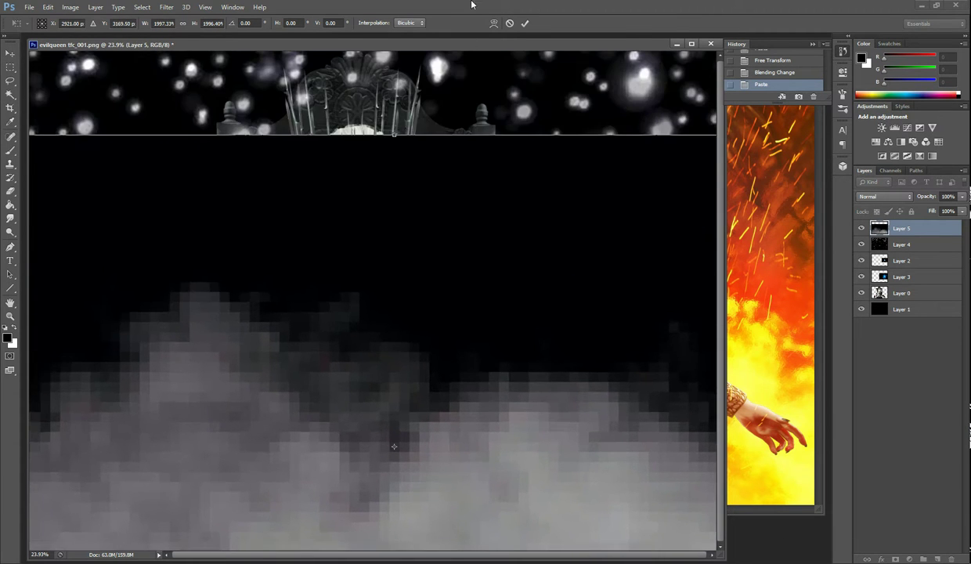
left_click(524, 23)
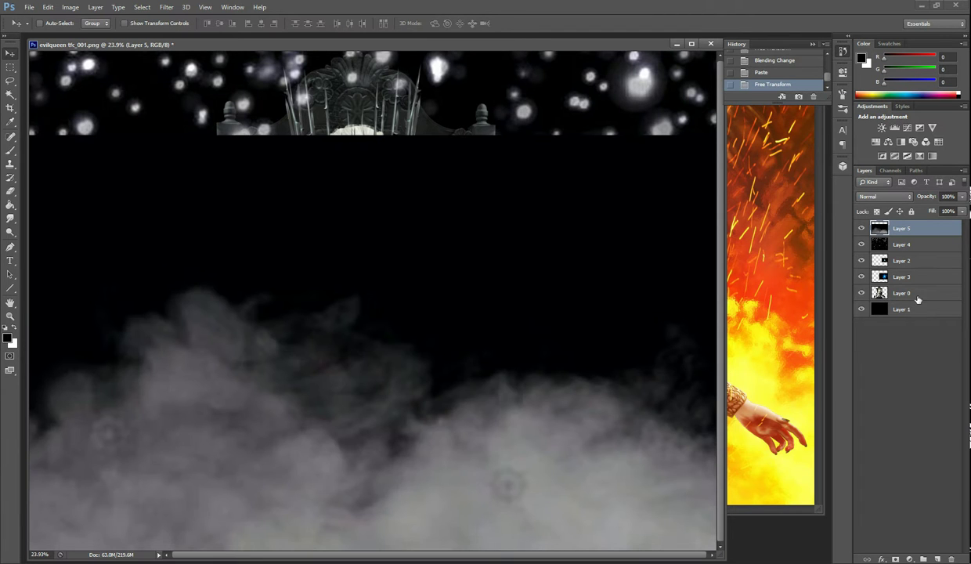
left_click(883, 197)
left_click(869, 272)
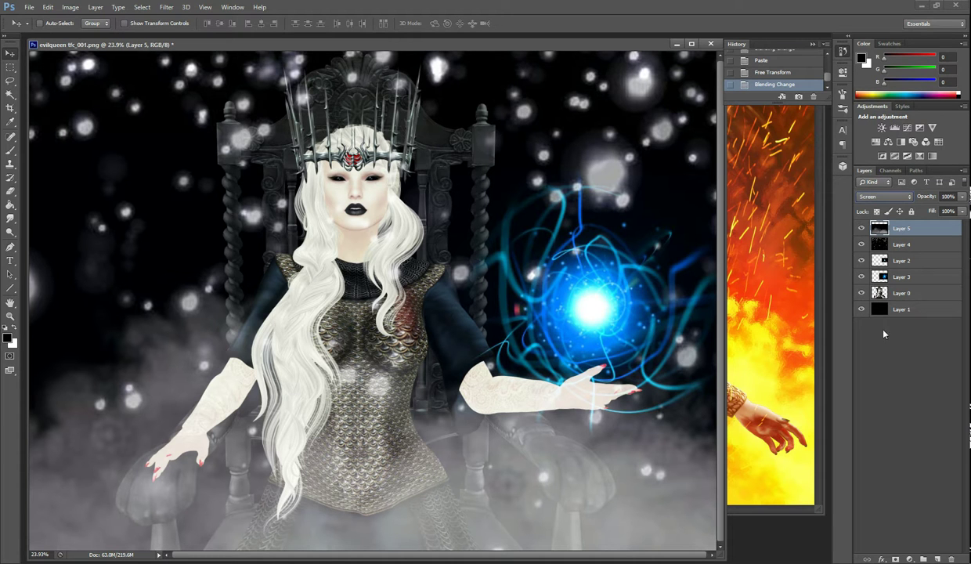
Minimize the evilqueen document window to bring dragonqueen_001edit.psd into view.
left_click(674, 45)
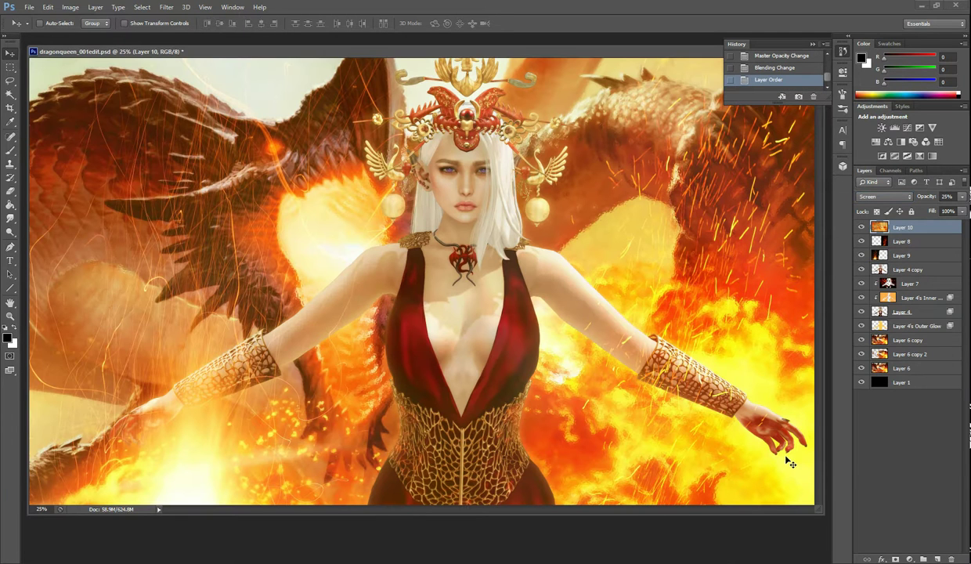